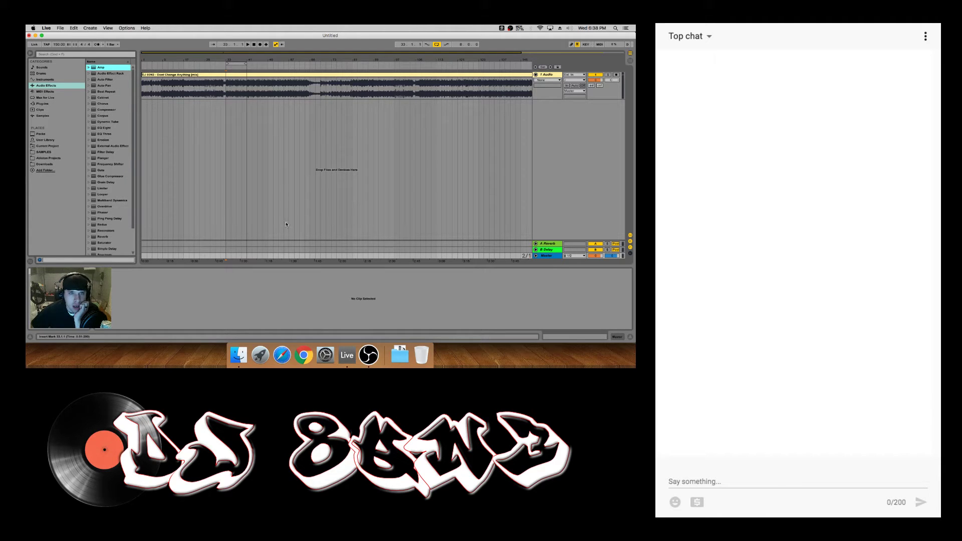
# - Select the looped section of the audio track from bar 33 to bar 41
pyautogui.click(222, 56)
pyautogui.moveTo(221, 55); pyautogui.dragTo(241, 55)
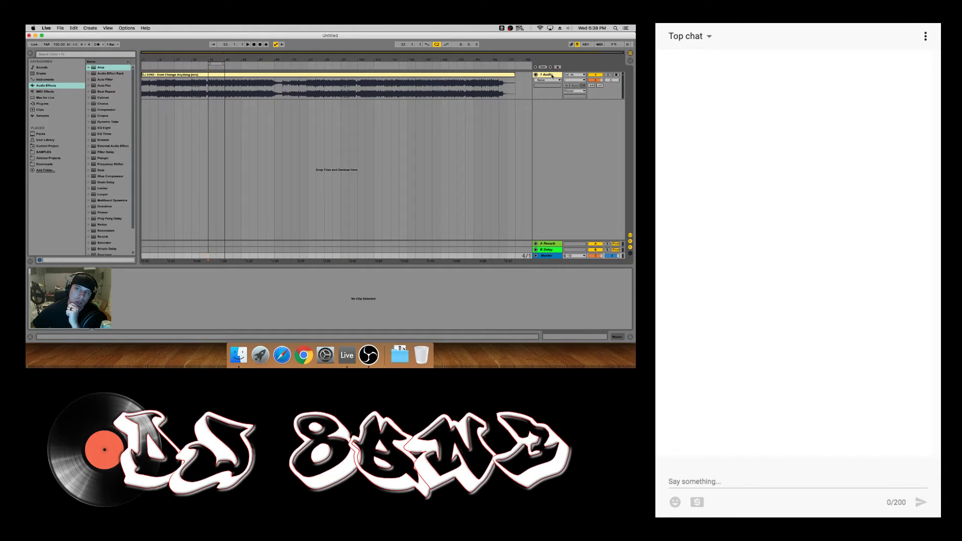
pyautogui.click(335, 103)
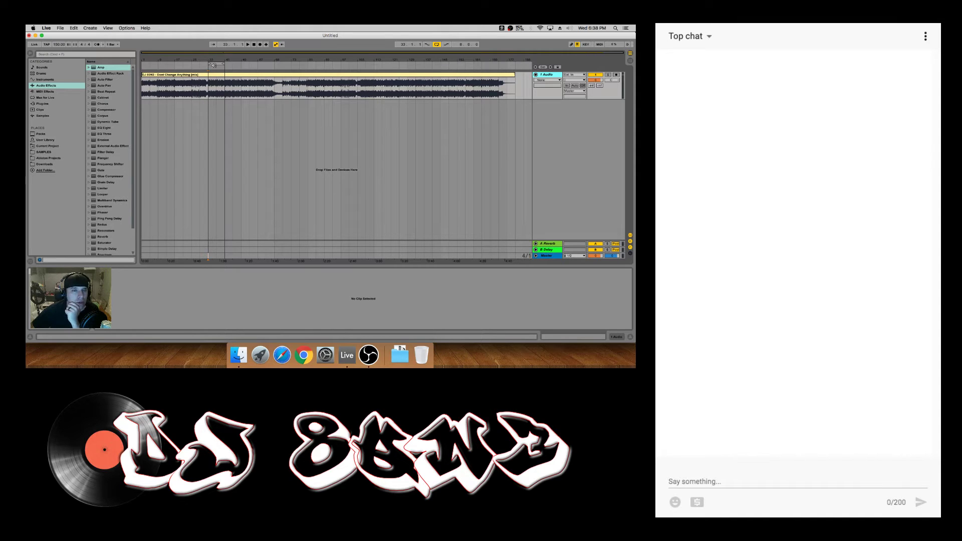
pyautogui.click(213, 64)
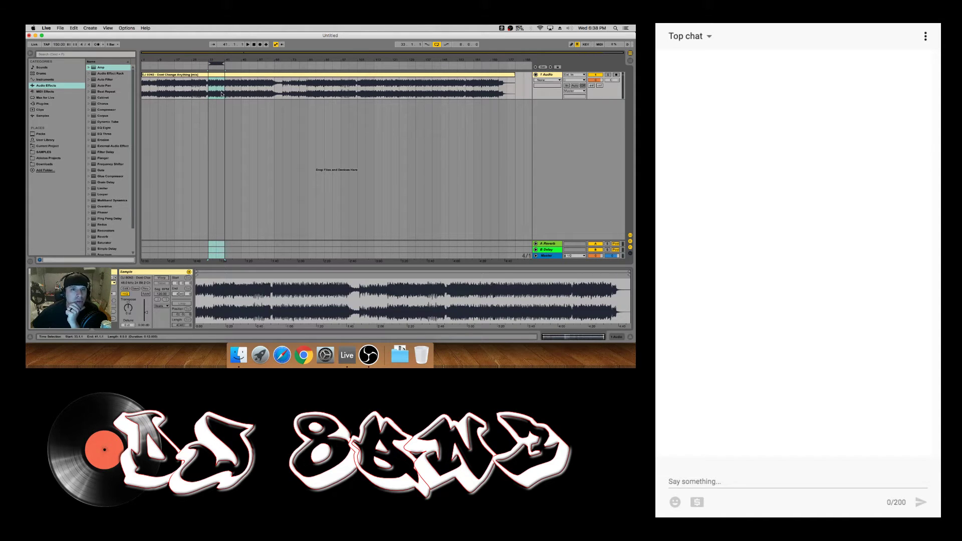
# - Load the Ozone 8 VST plug-in onto the Master track and move its window over the arrangement
pyautogui.click(546, 256)
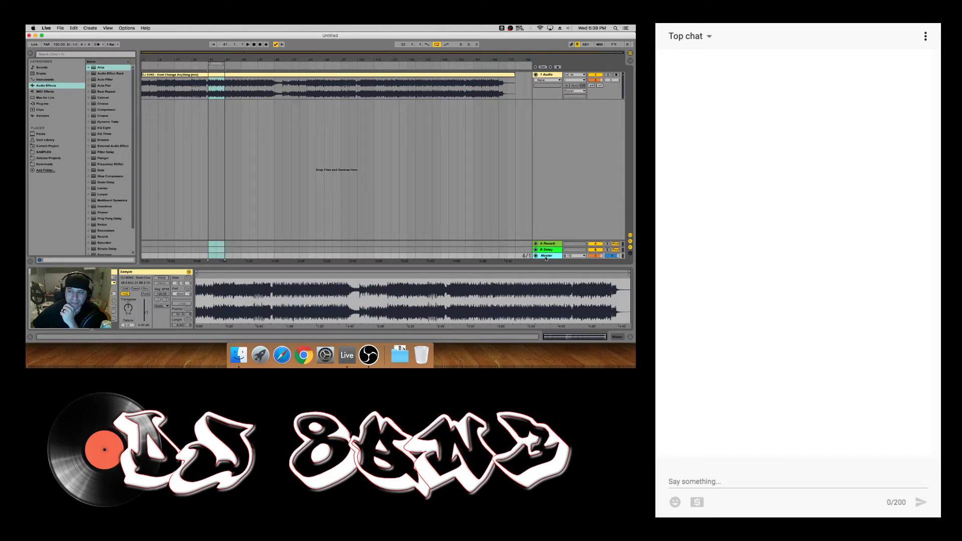
pyautogui.click(44, 104)
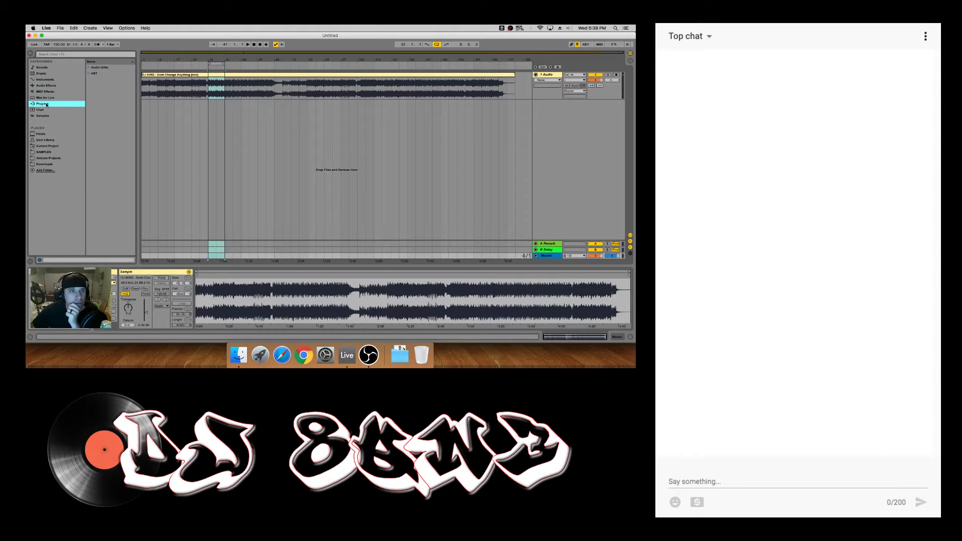
pyautogui.click(90, 74)
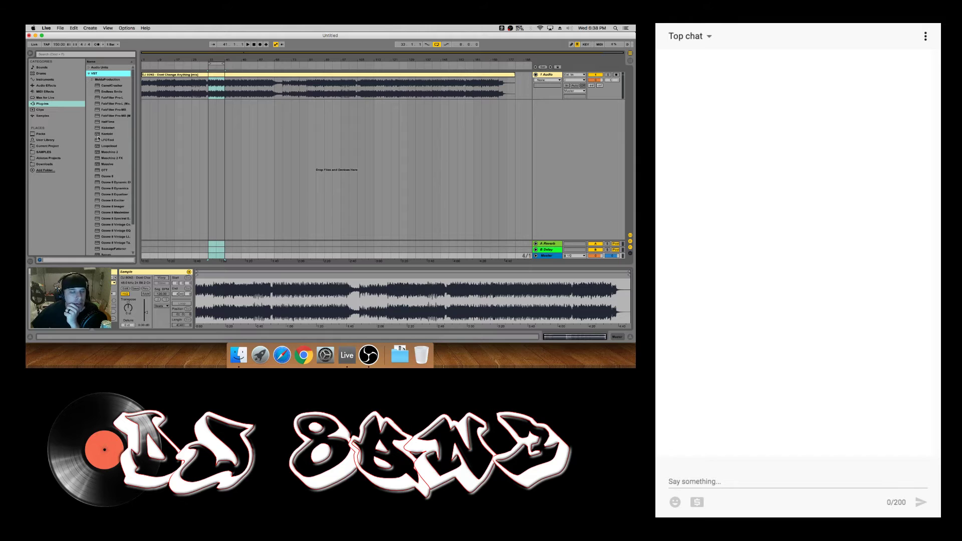
pyautogui.moveTo(137, 163); pyautogui.dragTo(150, 164)
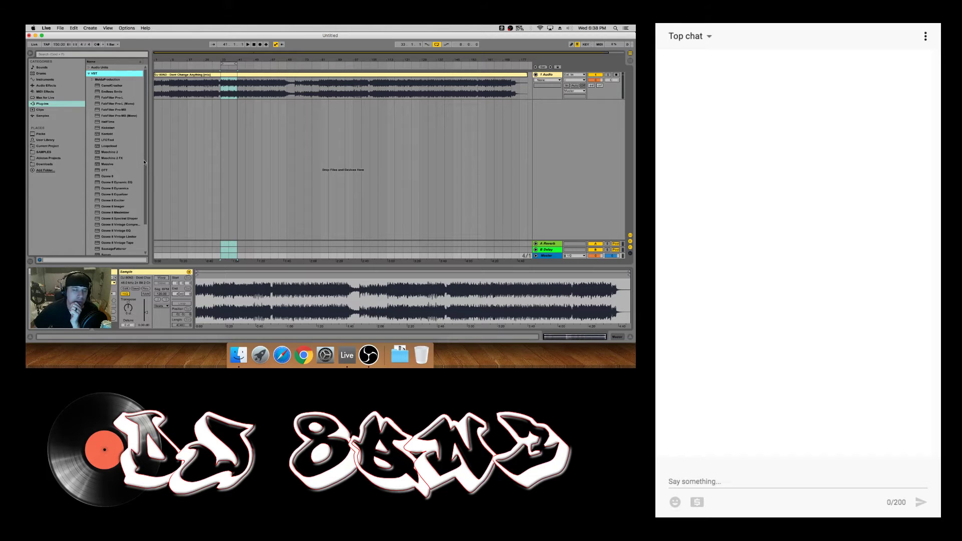
pyautogui.scroll(-2, 145, 160)
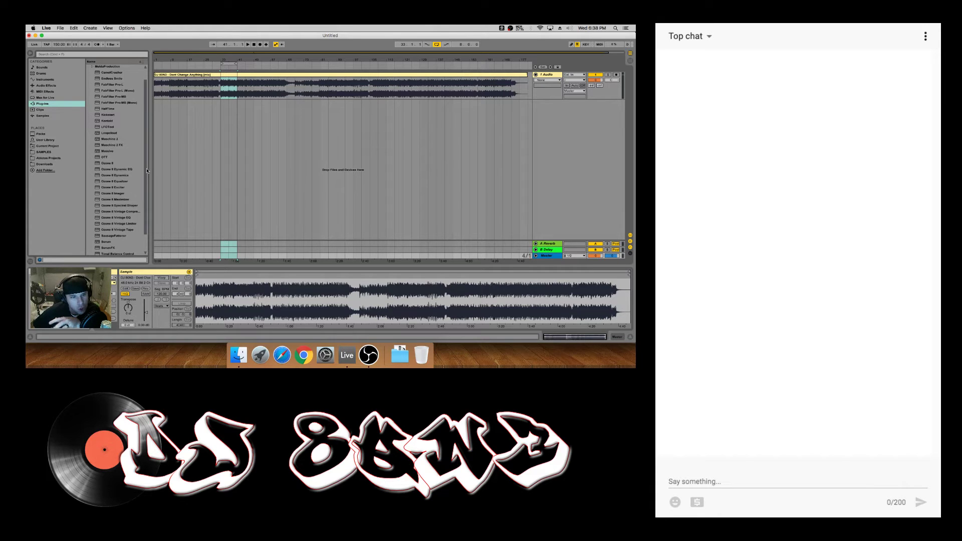
pyautogui.click(115, 165)
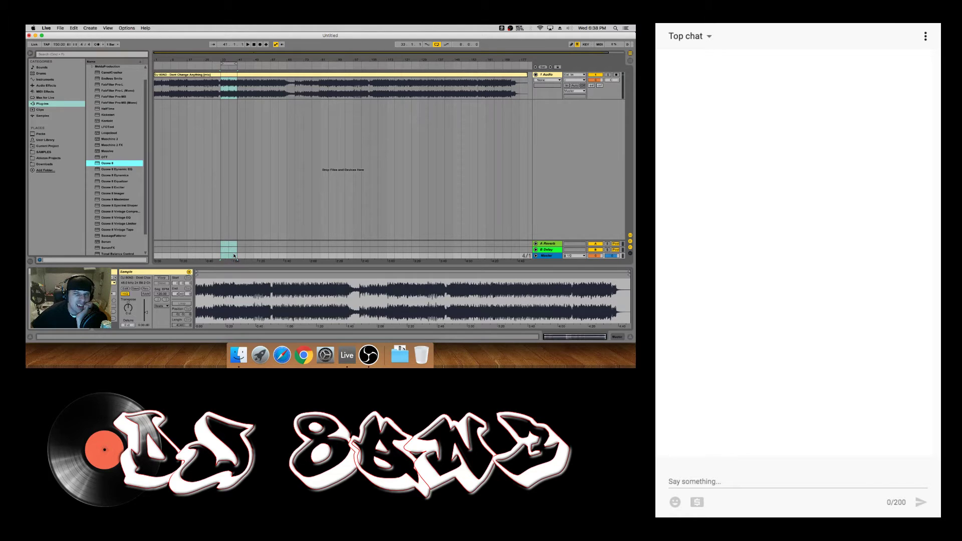
pyautogui.moveTo(200, 51); pyautogui.dragTo(288, 107)
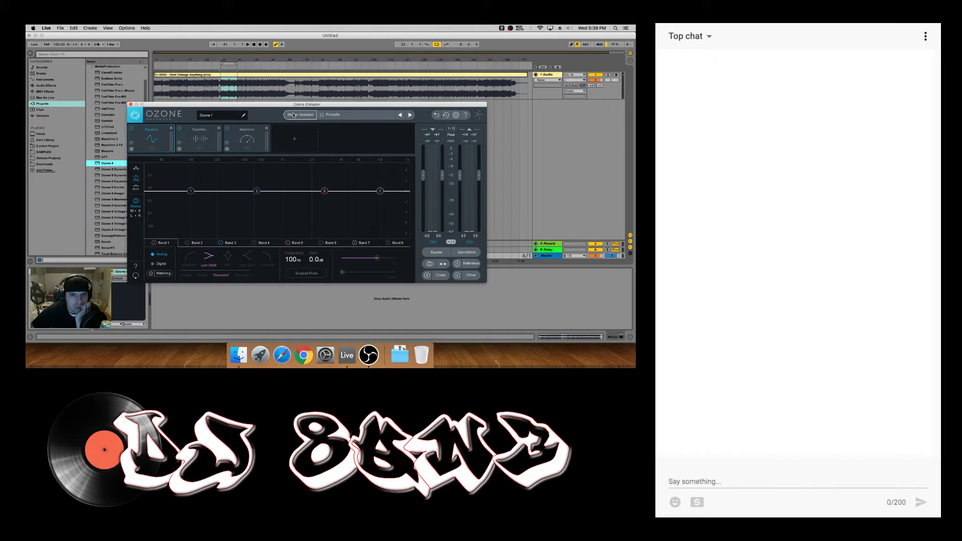
# - Run Ozone's Master Assistant with CD target and High intensity on the playing loop, accept its suggestion and stop playback
pyautogui.click(294, 115)
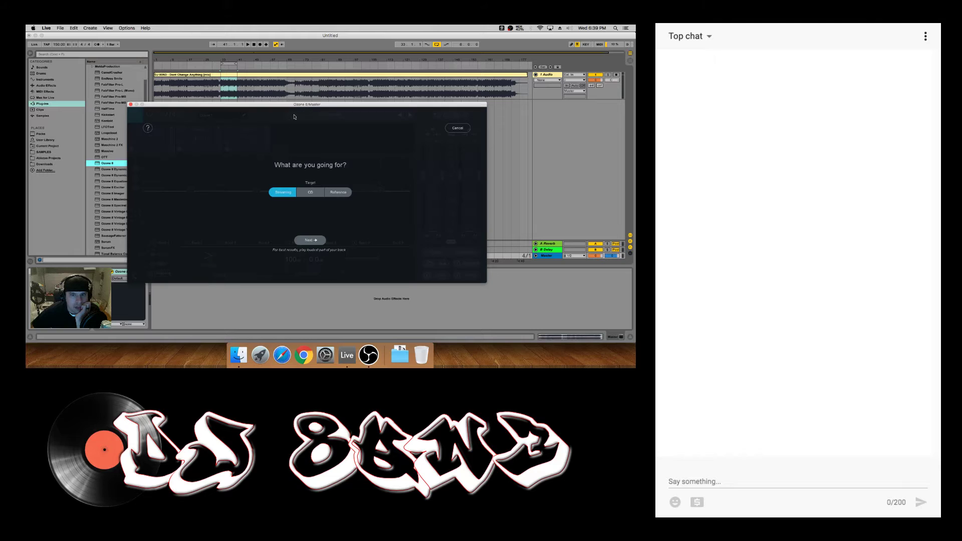
pyautogui.click(308, 193)
pyautogui.click(339, 216)
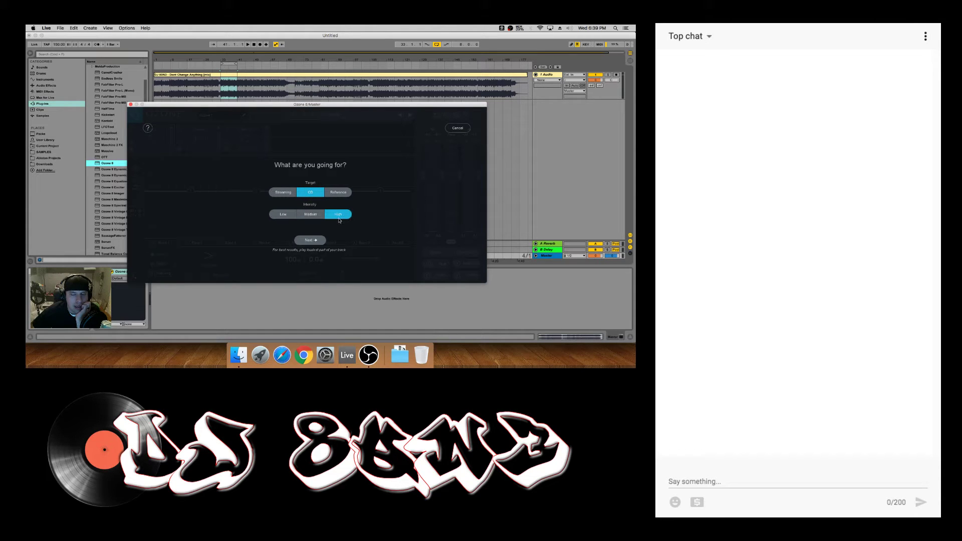
pyautogui.click(308, 241)
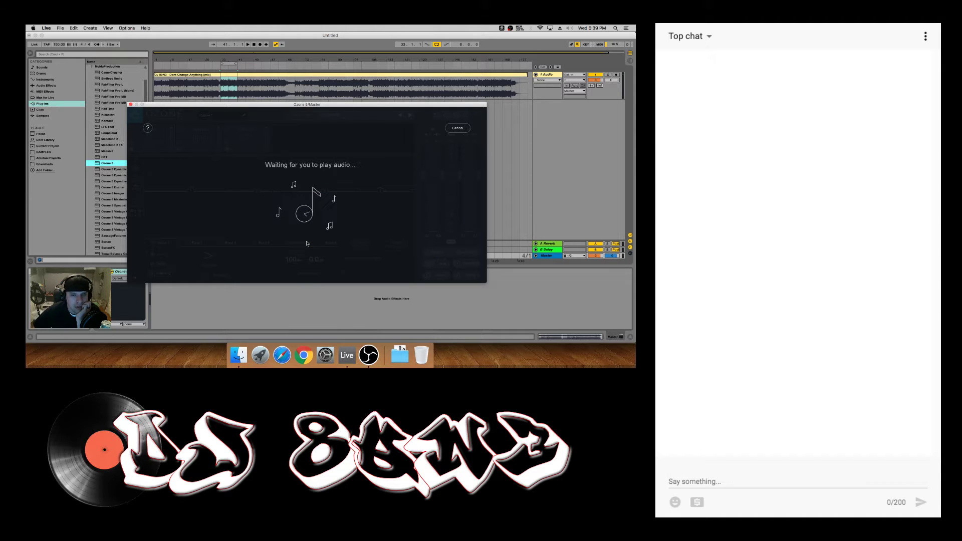
pyautogui.press('space')
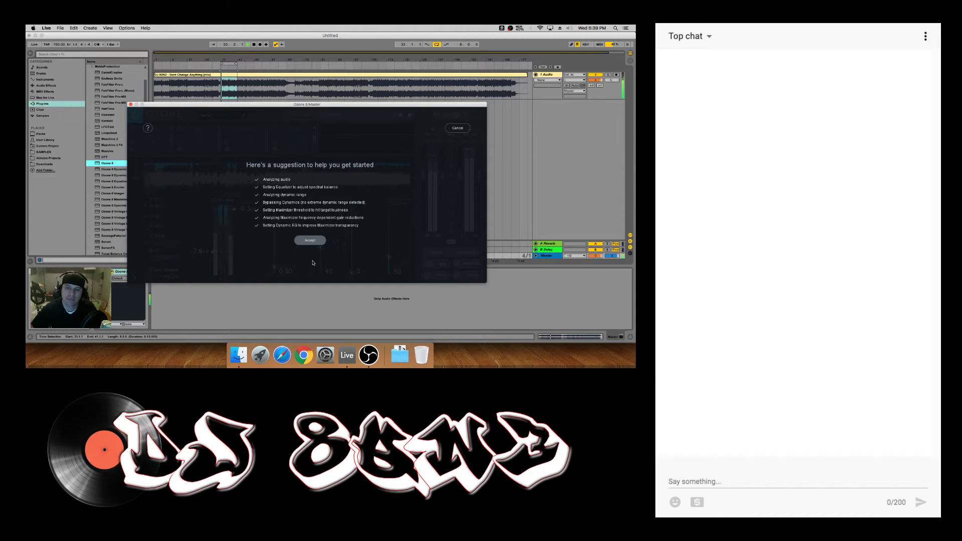
pyautogui.click(310, 240)
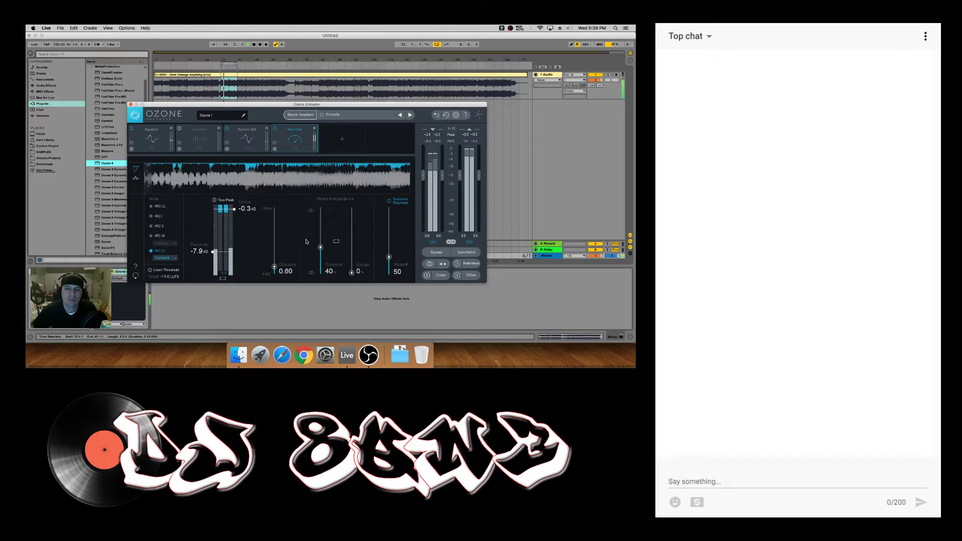
pyautogui.press('space')
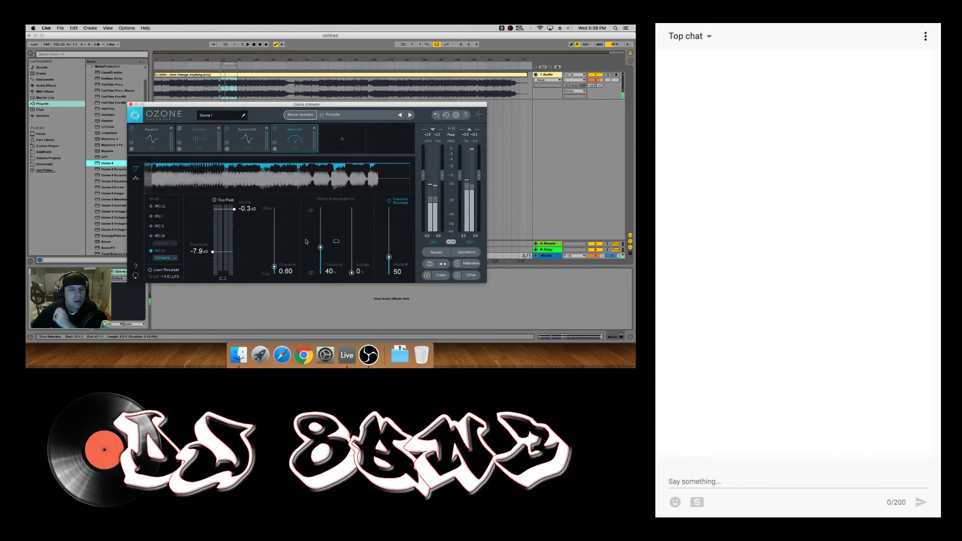
# - Check the Equalizer and Dynamics modules, and remove the bypassed Dynamics module from the Ozone chain
pyautogui.click(152, 139)
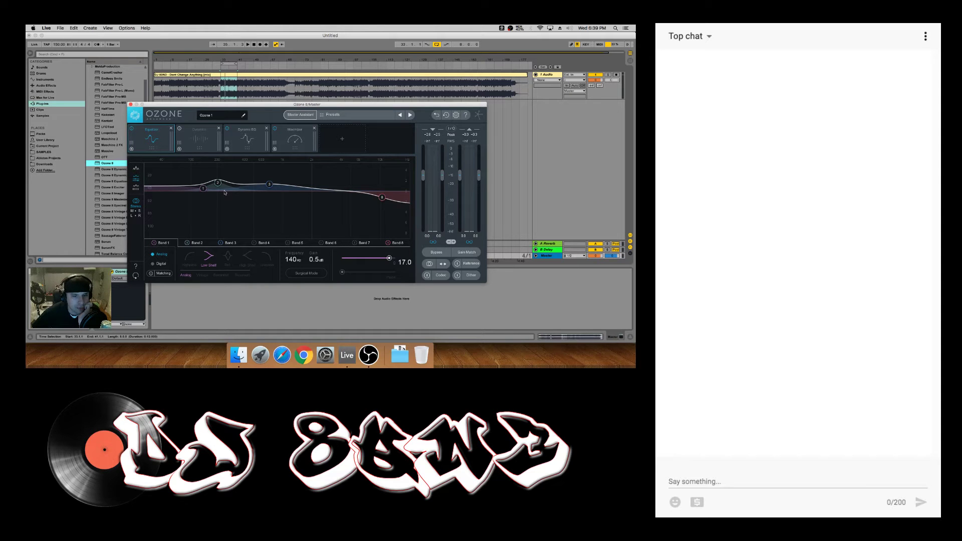
pyautogui.click(199, 141)
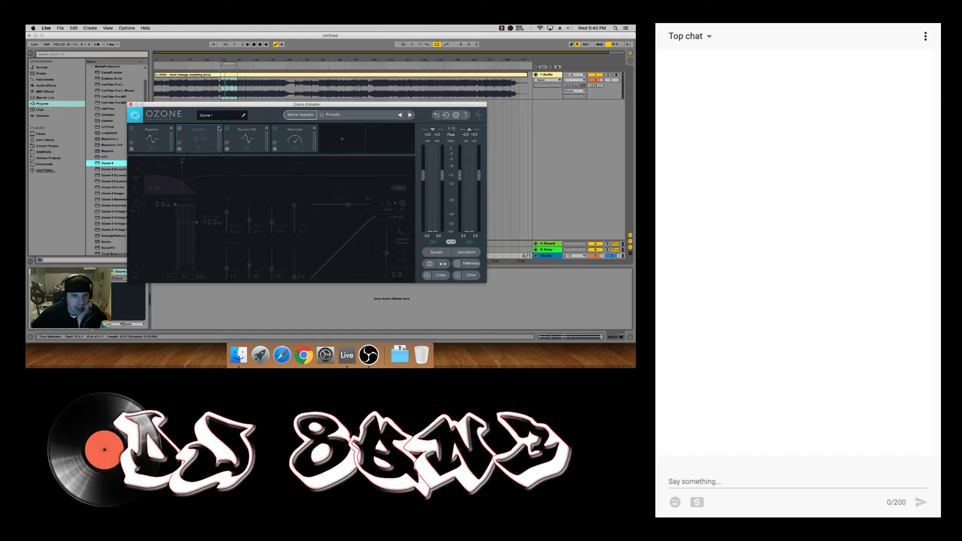
pyautogui.click(219, 129)
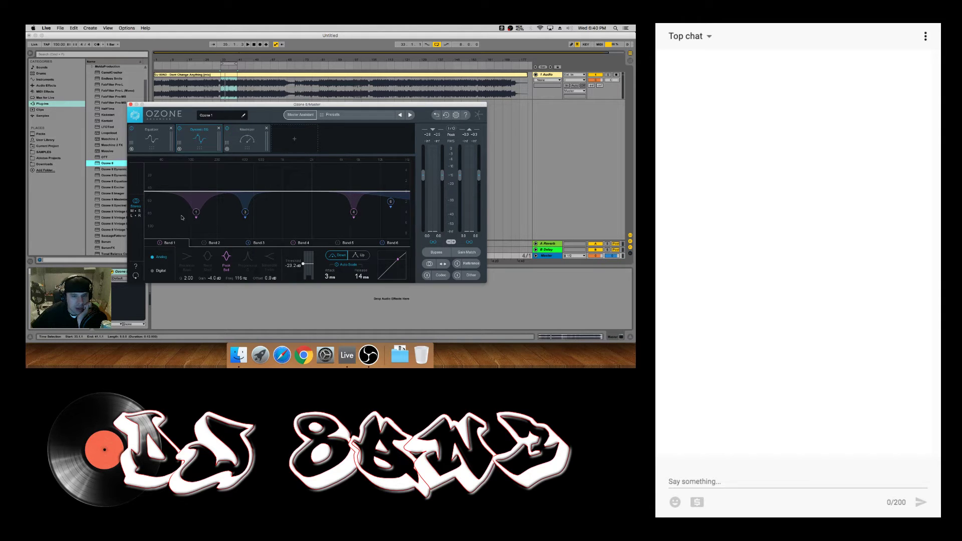
# - Review the Dynamic EQ curve and the Maximizer settings, and close the Ozone window
pyautogui.moveTo(179, 224); pyautogui.dragTo(366, 205)
pyautogui.click(228, 219)
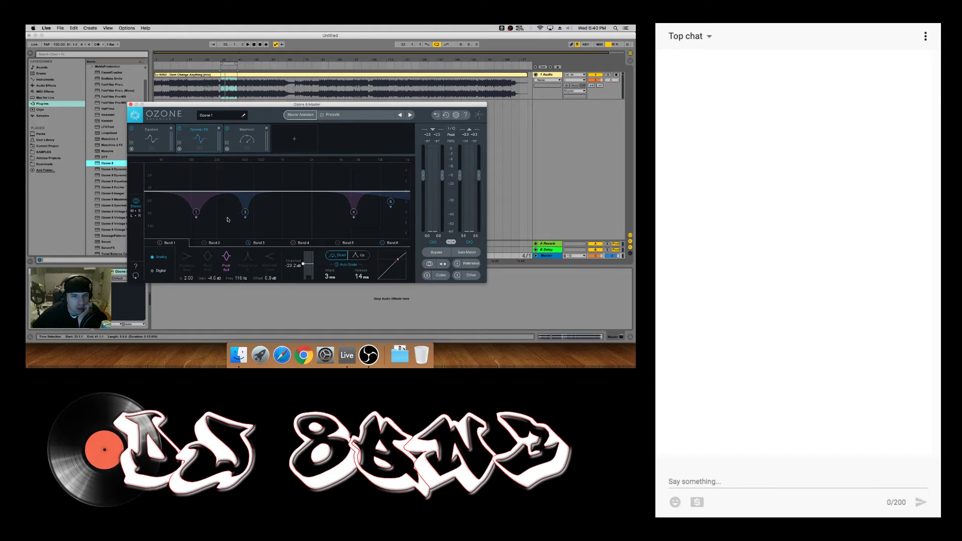
pyautogui.click(237, 145)
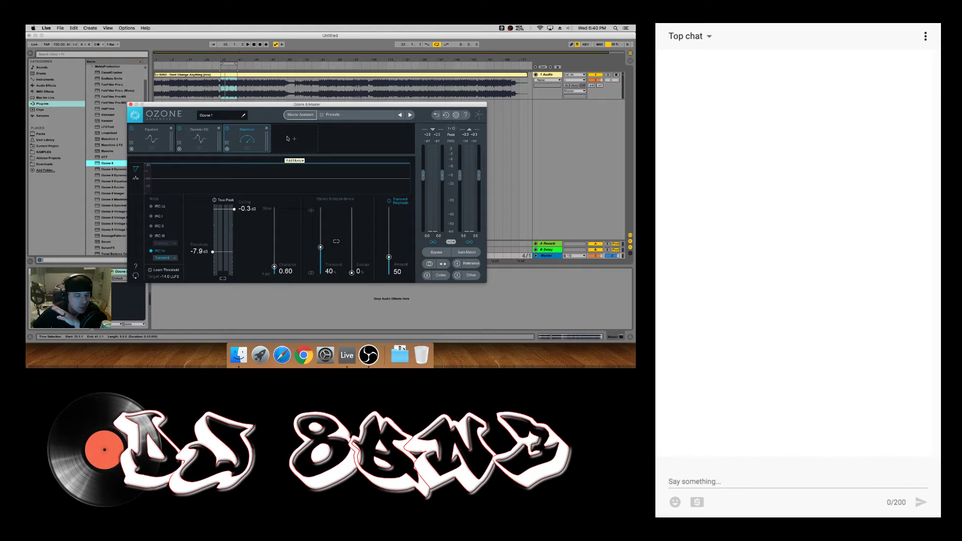
pyautogui.press('space')
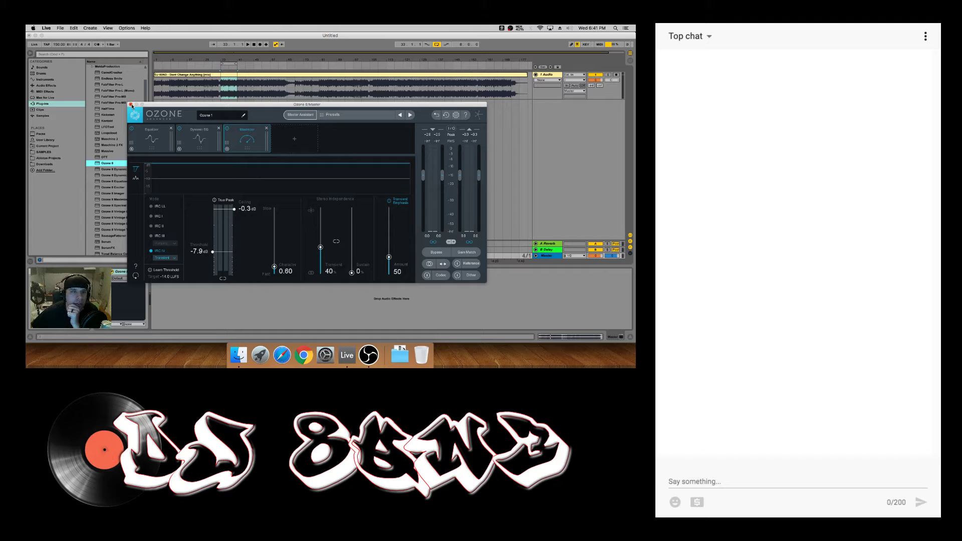
pyautogui.click(131, 105)
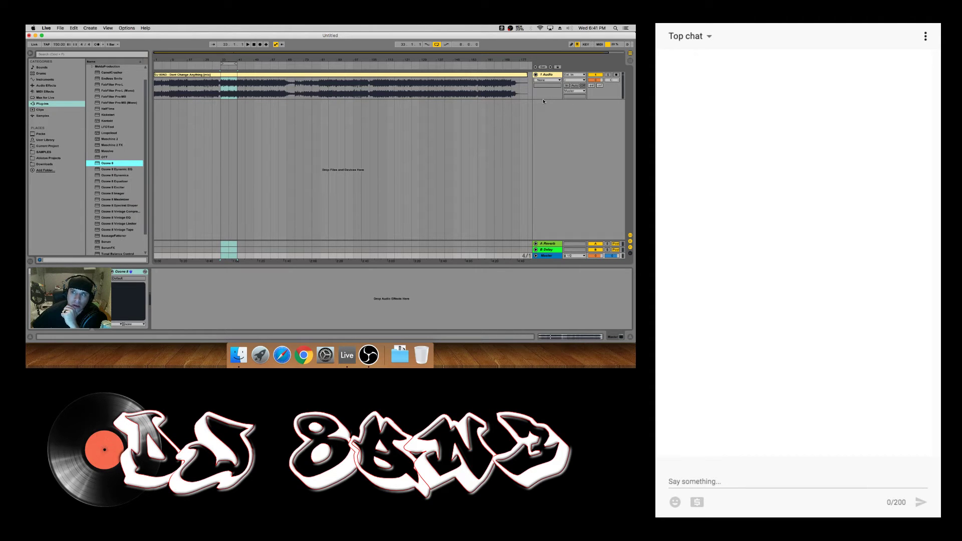
# - Increase the audio track's height and hide the browser to enlarge the waveform display
pyautogui.moveTo(543, 100); pyautogui.dragTo(542, 177)
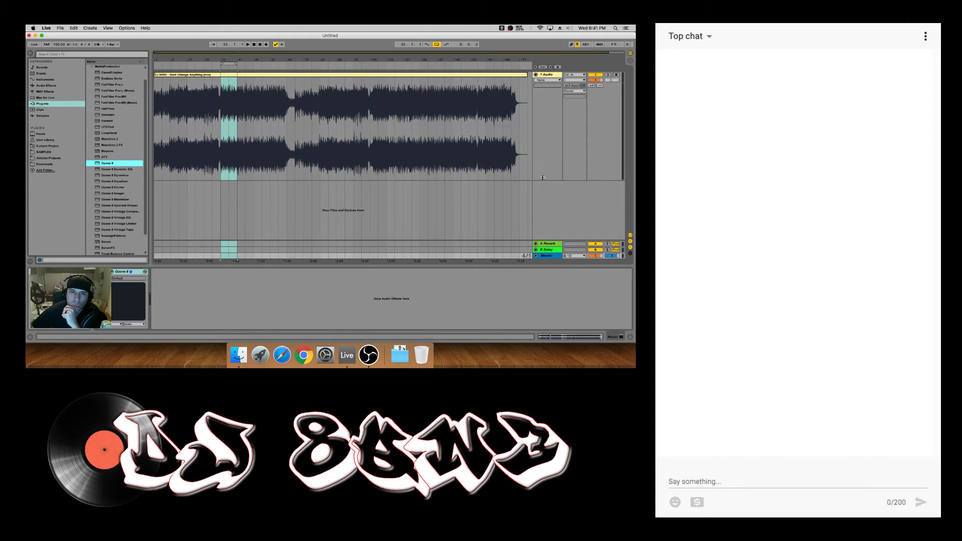
pyautogui.click(30, 54)
pyautogui.moveTo(42, 53)
pyautogui.mouseDown()
pyautogui.moveTo(42, 82)
pyautogui.moveTo(41, 59)
pyautogui.mouseUp()
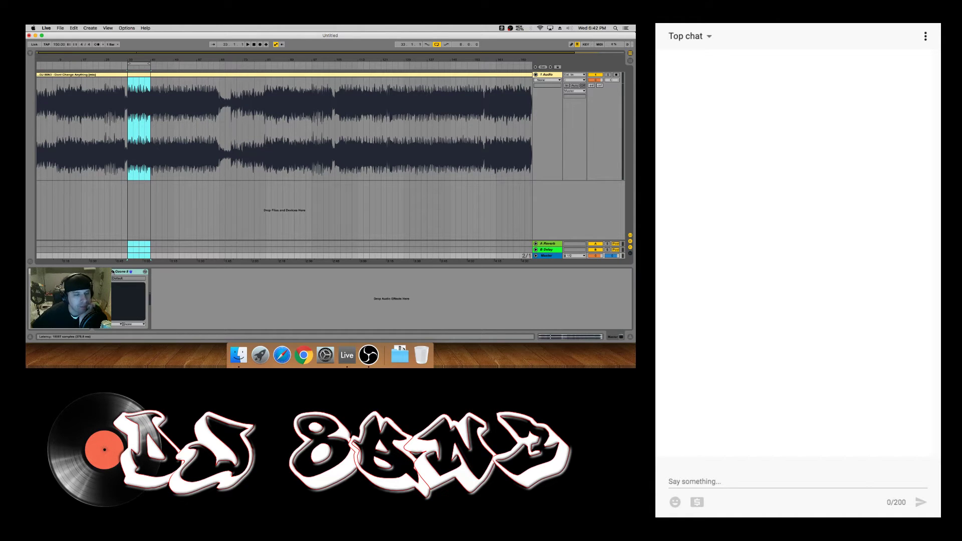
# - Reopen Ozone, add an Exciter module to the chain and place it before the Maximizer
pyautogui.click(113, 271)
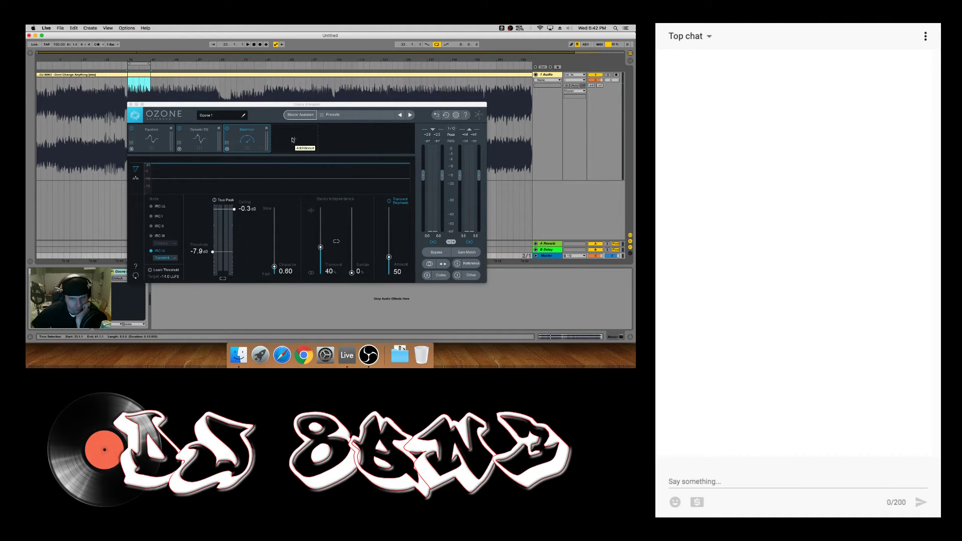
pyautogui.click(292, 143)
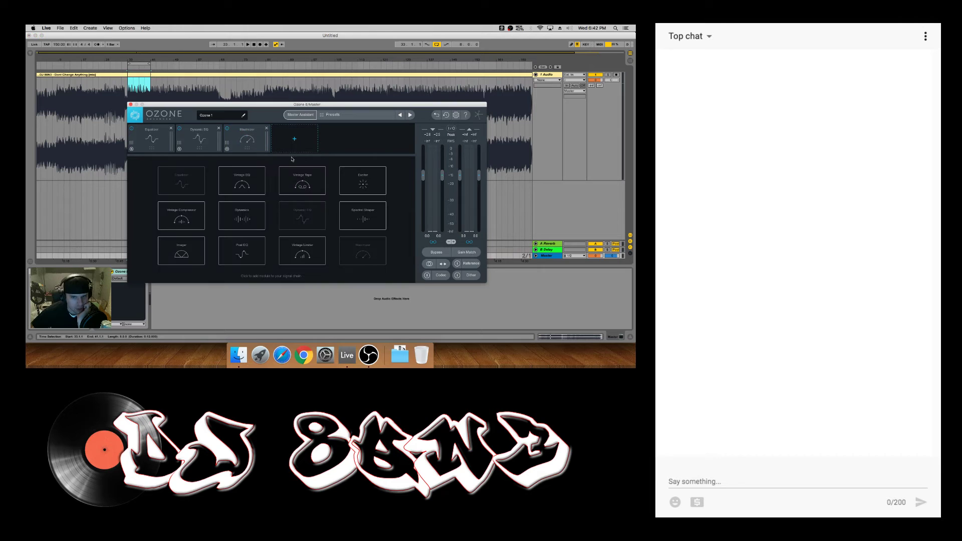
pyautogui.click(363, 181)
pyautogui.moveTo(300, 145); pyautogui.dragTo(245, 142)
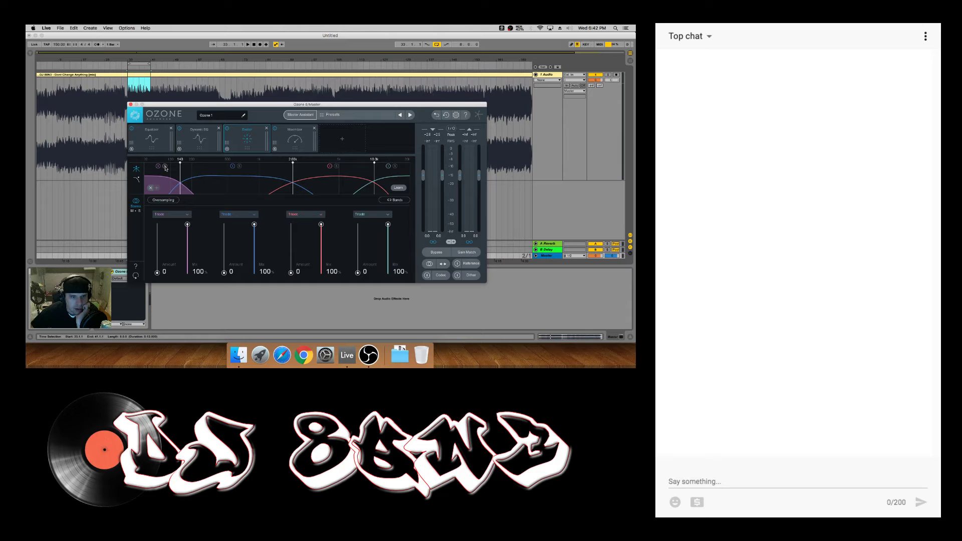
# - With the loop playing, set the Exciter amounts for the four bands, lowest to highest, to 1.0, 1.8, 4.4 and 4.5
pyautogui.press('space')
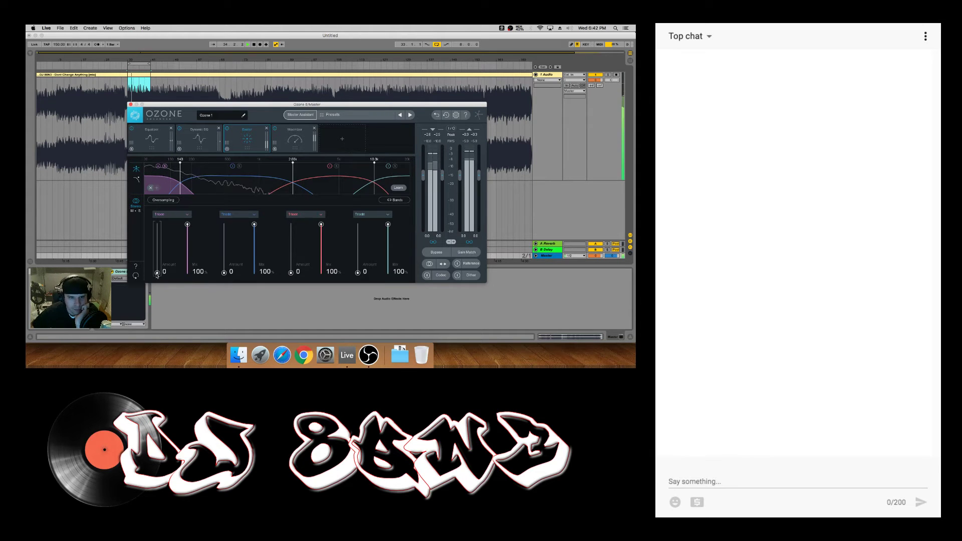
pyautogui.moveTo(157, 273)
pyautogui.mouseDown()
pyautogui.moveTo(157, 249)
pyautogui.moveTo(160, 271)
pyautogui.mouseUp()
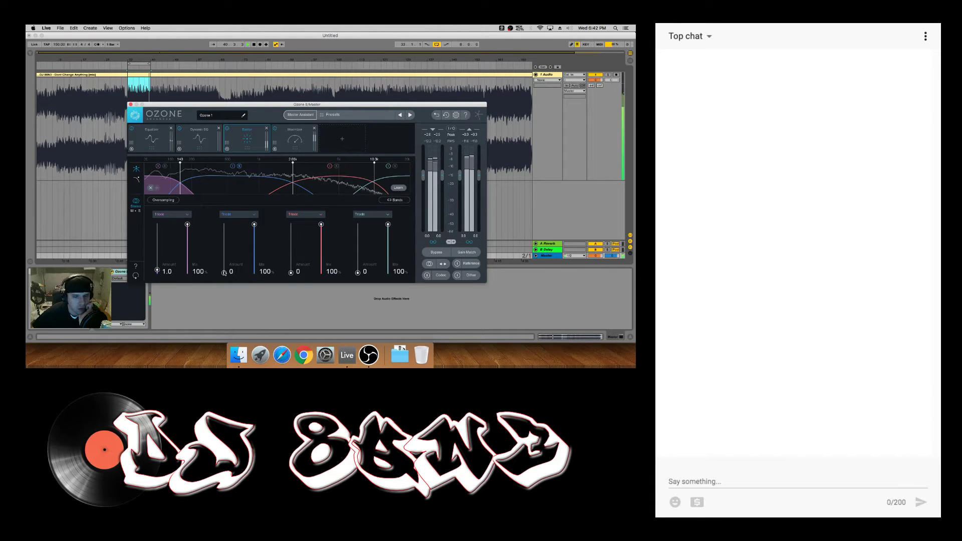
pyautogui.moveTo(224, 273)
pyautogui.mouseDown()
pyautogui.moveTo(224, 254)
pyautogui.moveTo(224, 267)
pyautogui.mouseUp()
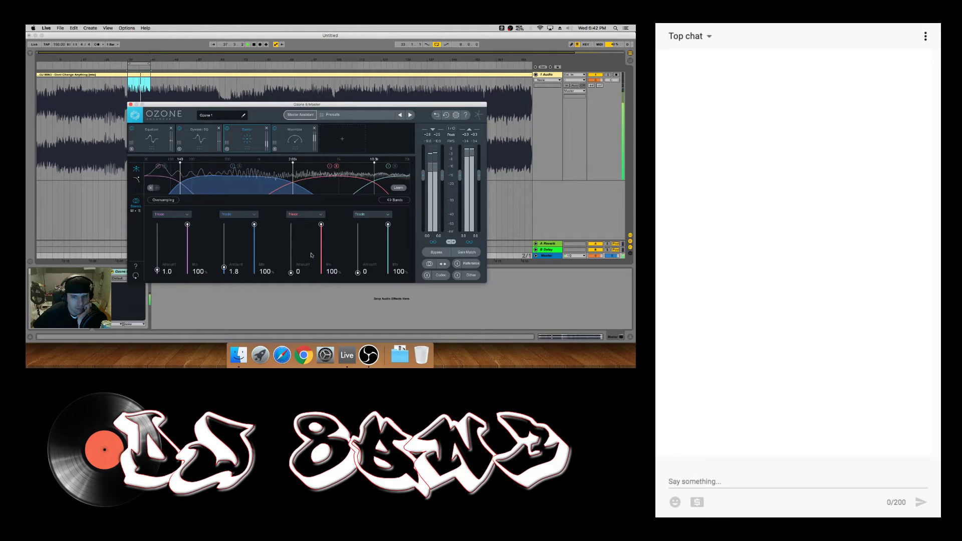
pyautogui.moveTo(291, 273)
pyautogui.mouseDown()
pyautogui.moveTo(291, 239)
pyautogui.moveTo(290, 260)
pyautogui.mouseUp()
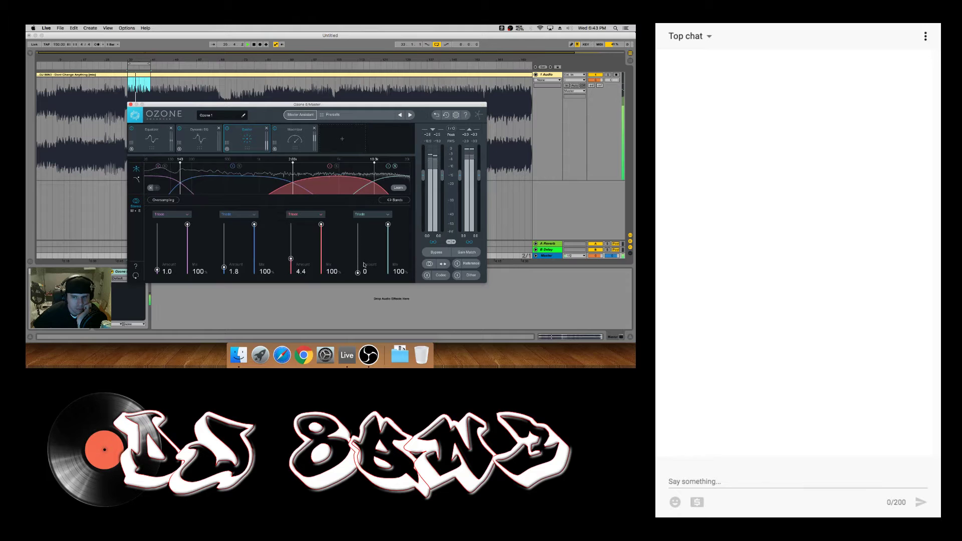
pyautogui.moveTo(357, 272)
pyautogui.mouseDown()
pyautogui.moveTo(359, 239)
pyautogui.moveTo(359, 259)
pyautogui.mouseUp()
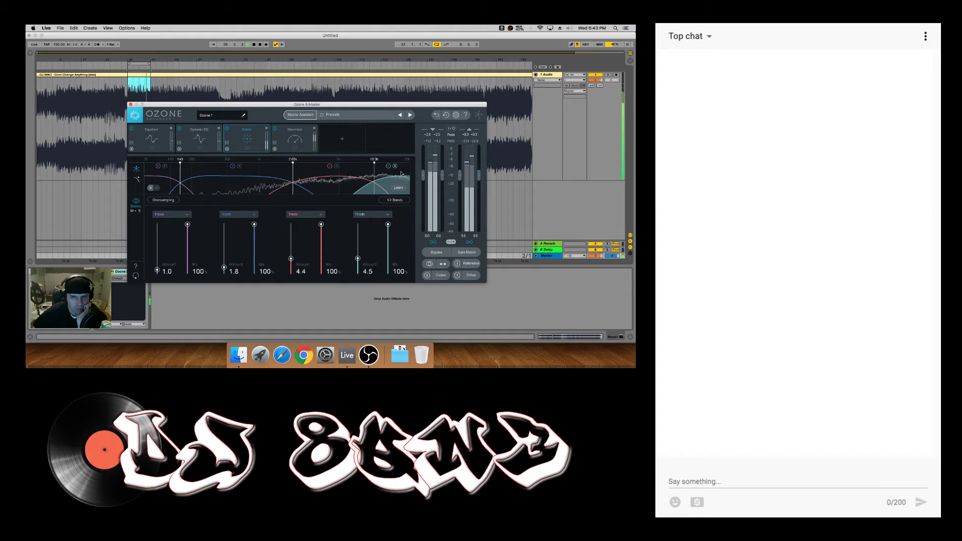
# - Add an Imager module to the Ozone chain and place it between the Exciter and the Maximizer
pyautogui.click(343, 145)
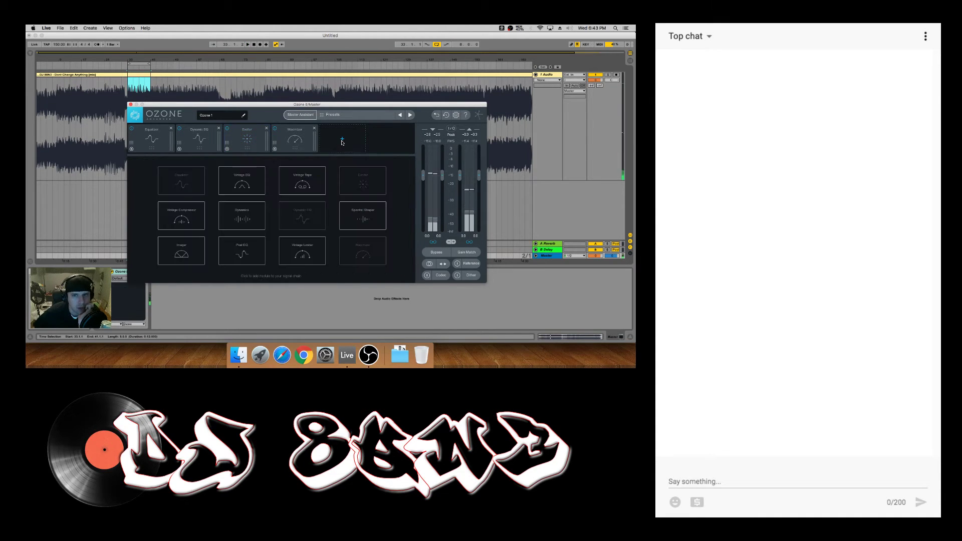
pyautogui.click(182, 250)
pyautogui.moveTo(353, 144); pyautogui.dragTo(299, 142)
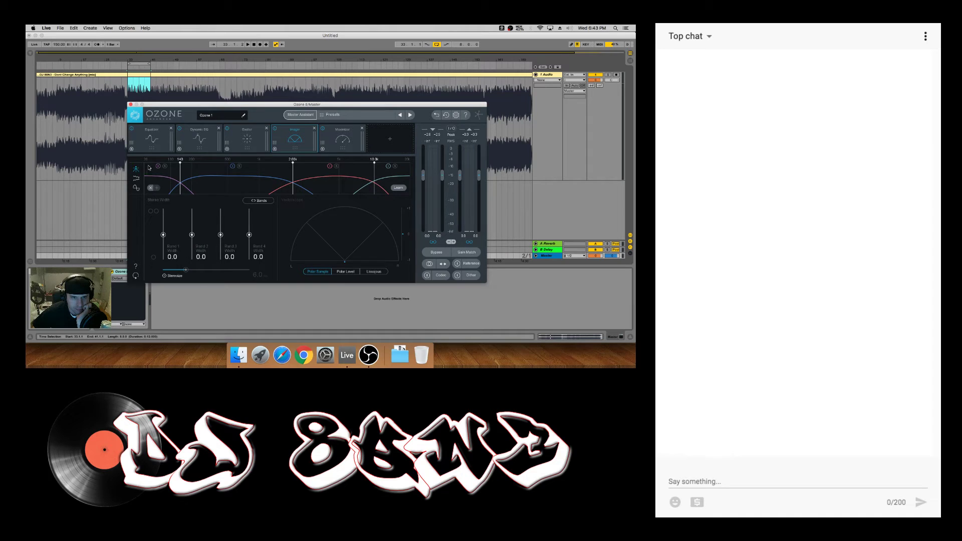
# - With the loop playing, set the Imager widths of Bands 1, 3 and 4 to -60.8, -13.9 and 15.2, and enable Stereoize
pyautogui.press('space')
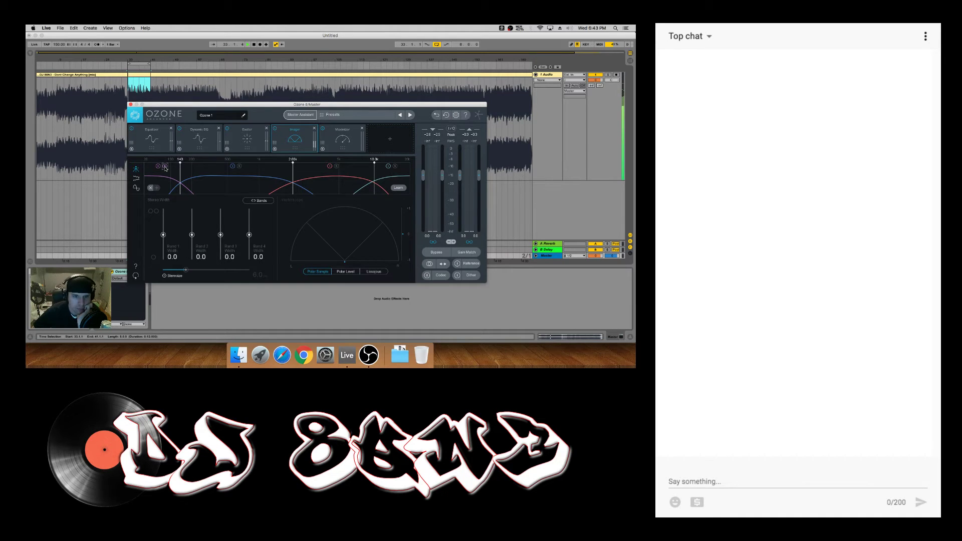
pyautogui.moveTo(164, 234); pyautogui.dragTo(167, 248)
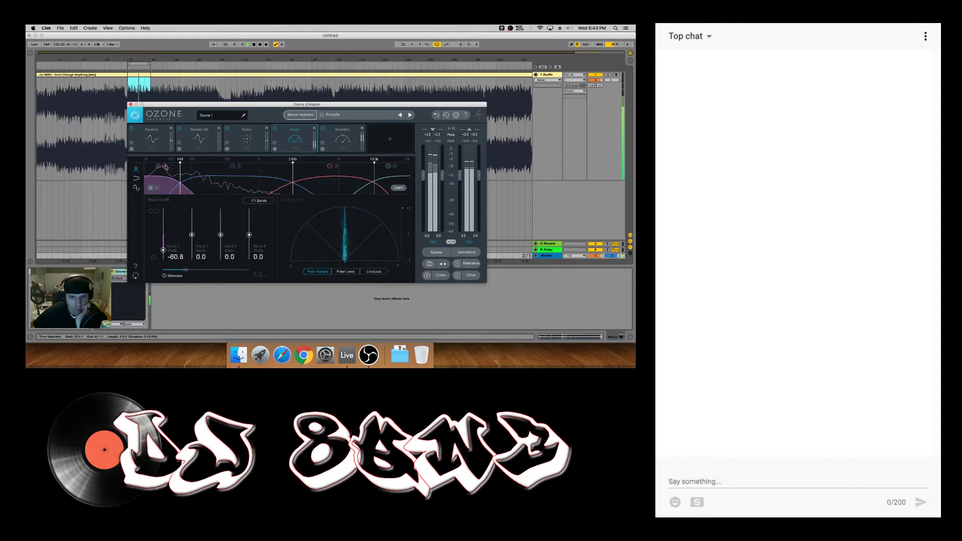
pyautogui.click(192, 235)
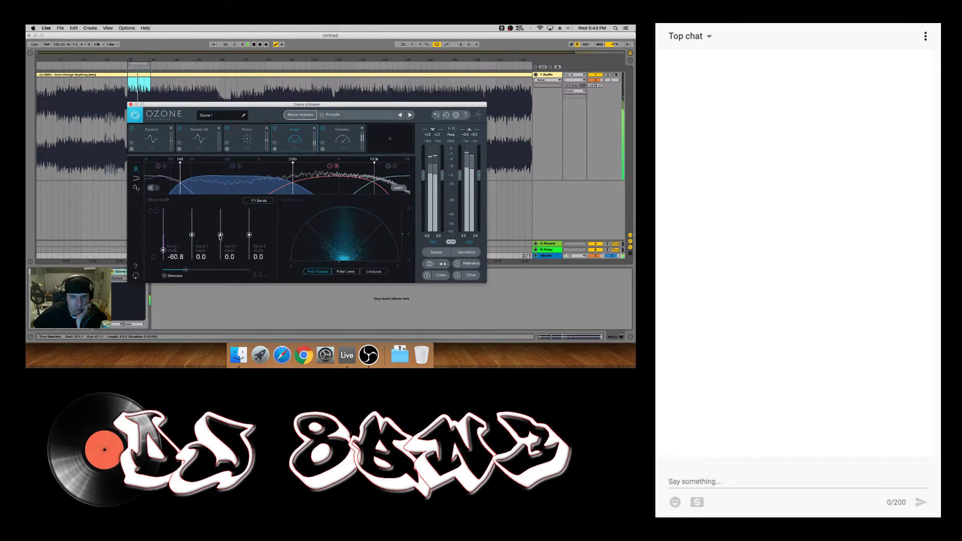
pyautogui.moveTo(221, 235); pyautogui.dragTo(222, 239)
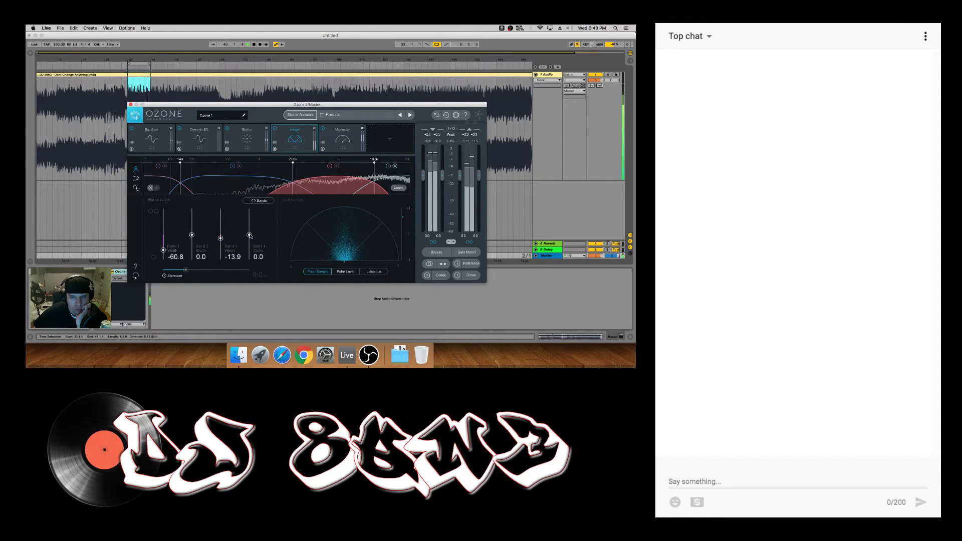
pyautogui.moveTo(250, 236); pyautogui.dragTo(250, 242)
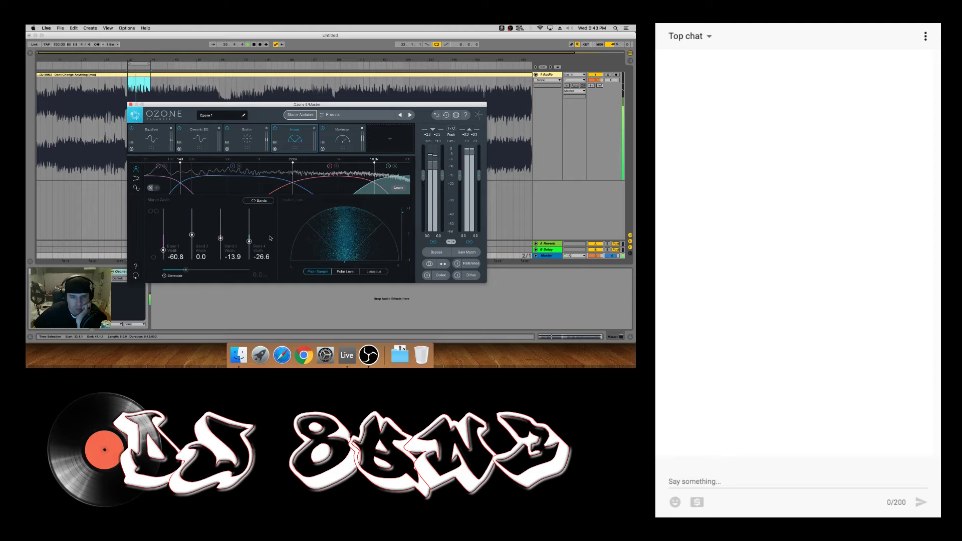
pyautogui.moveTo(249, 243)
pyautogui.mouseDown()
pyautogui.moveTo(249, 216)
pyautogui.moveTo(248, 256)
pyautogui.moveTo(247, 233)
pyautogui.mouseUp()
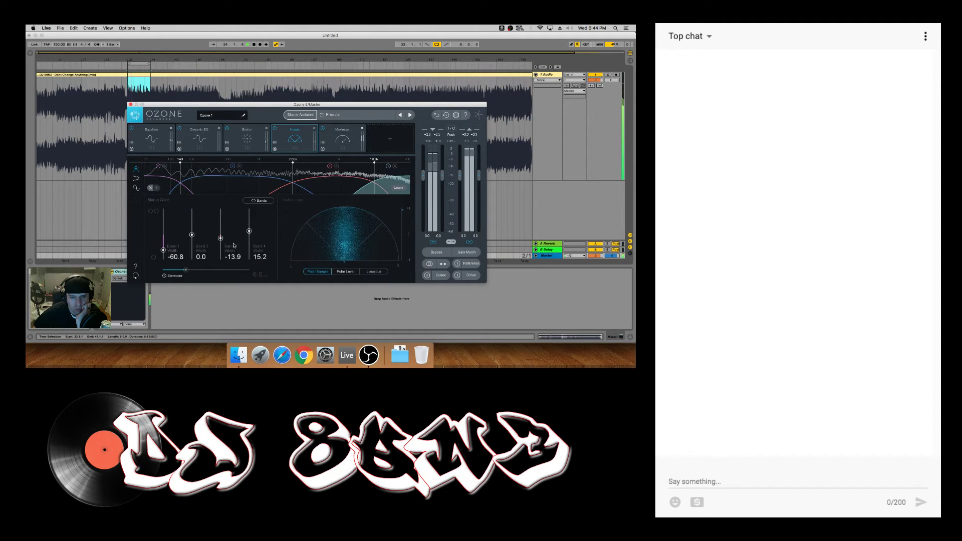
pyautogui.click(165, 276)
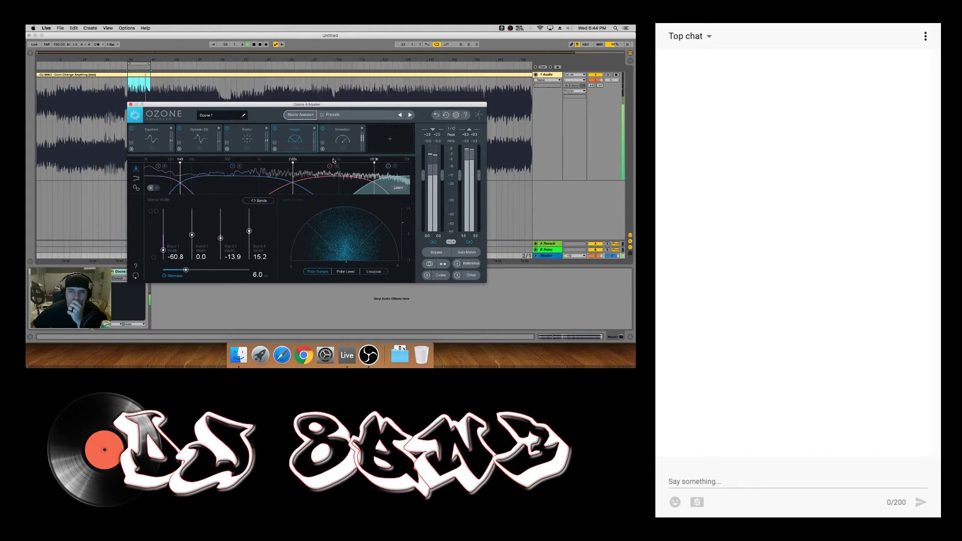
# - Set the gain of Band 4 in the Dynamic EQ module to -3.4 dB
pyautogui.click(247, 139)
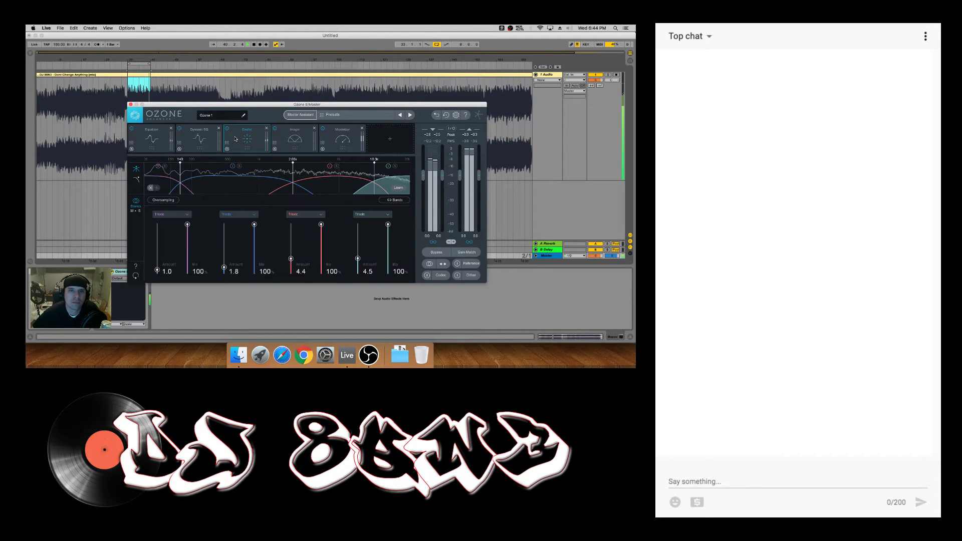
pyautogui.click(199, 138)
pyautogui.moveTo(182, 218); pyautogui.dragTo(356, 211)
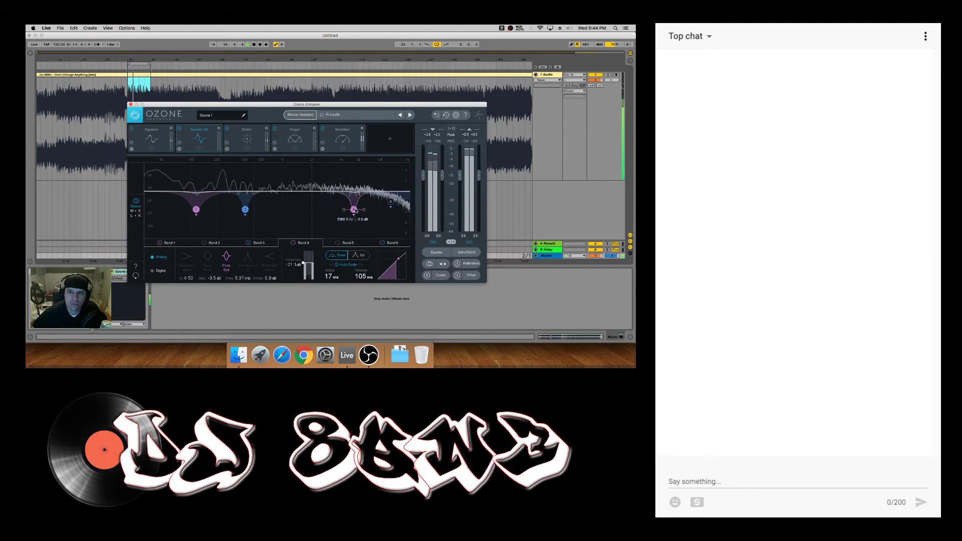
pyautogui.moveTo(356, 210)
pyautogui.mouseDown()
pyautogui.moveTo(354, 199)
pyautogui.moveTo(353, 240)
pyautogui.moveTo(356, 210)
pyautogui.mouseUp()
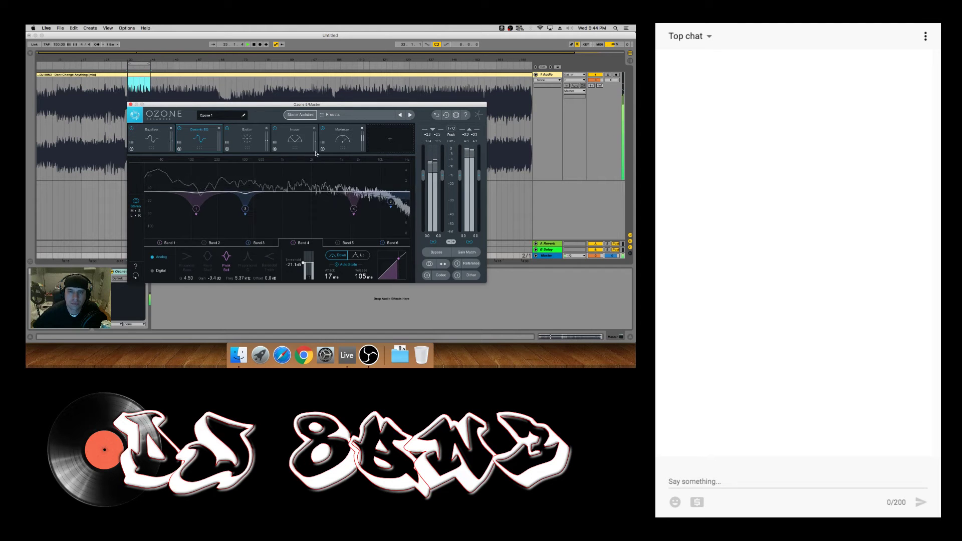
# - Check the Maximizer and the master level on an enlarged Session View mixer, ending back in Arrangement View
pyautogui.click(354, 138)
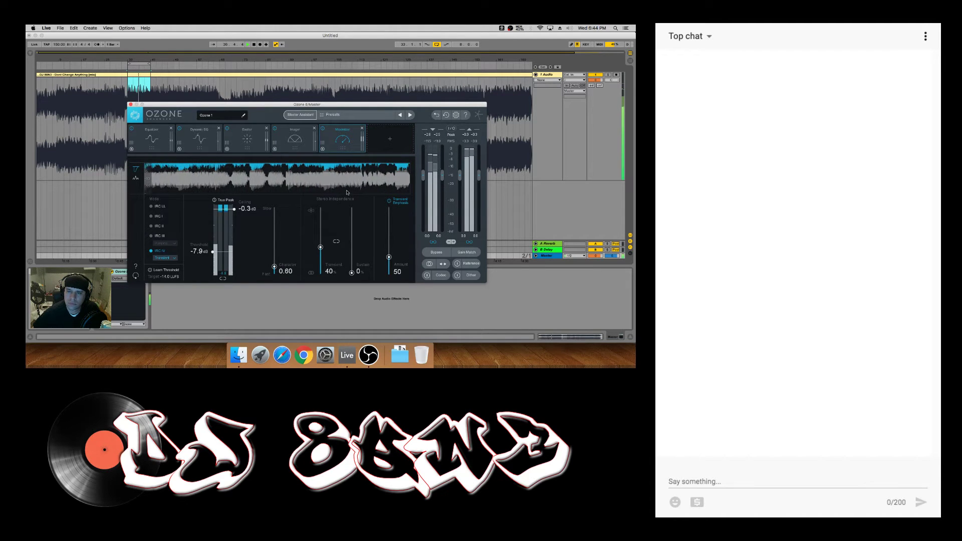
pyautogui.click(535, 255)
pyautogui.press('Tab')
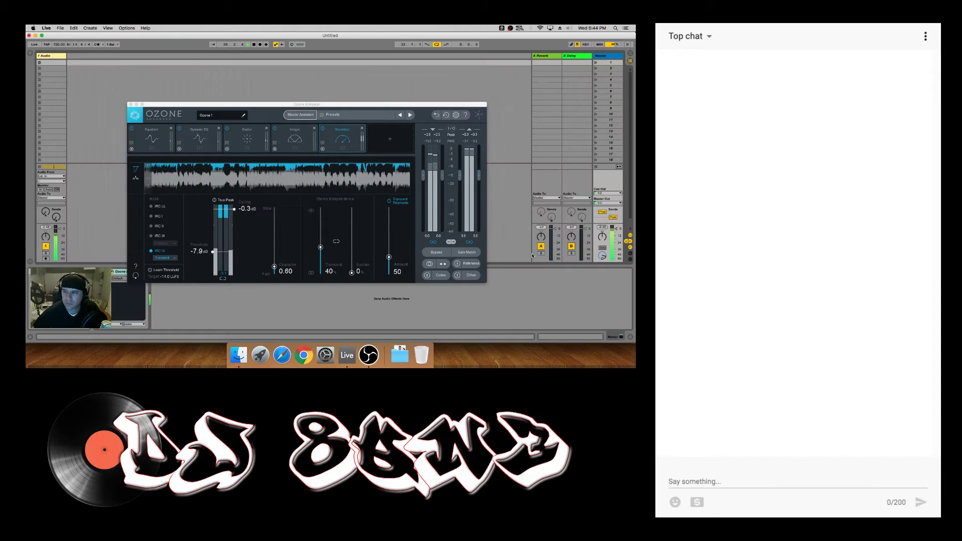
pyautogui.moveTo(574, 224); pyautogui.dragTo(559, 147)
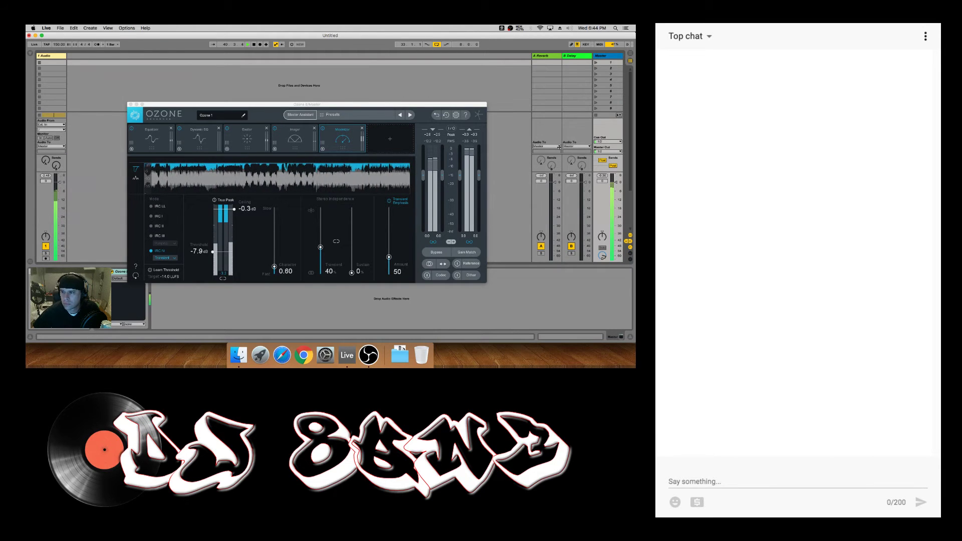
pyautogui.press('Tab')
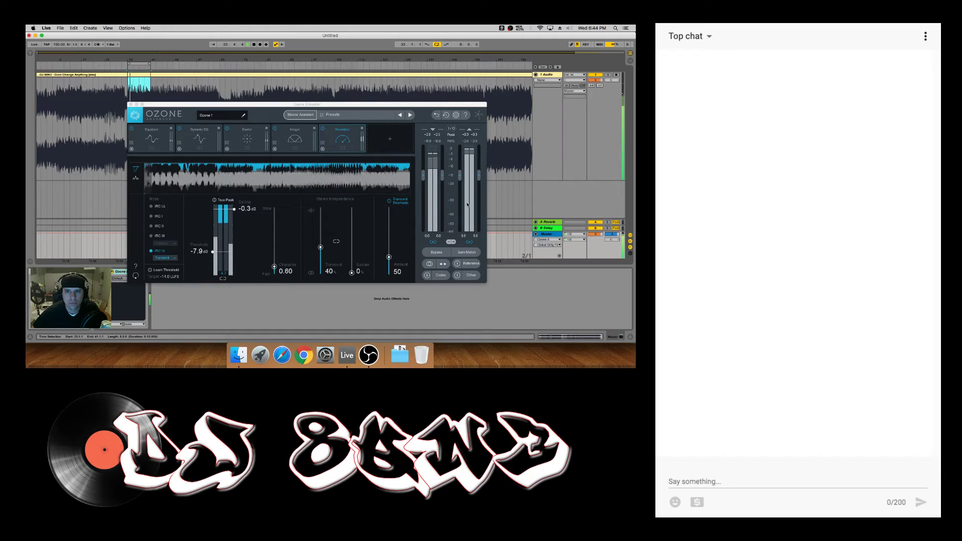
# - Turn off looping and restart playback from the beginning of the track, moving the Ozone window slightly
pyautogui.press('super+l')
pyautogui.doubleClick(254, 44)
pyautogui.click(248, 44)
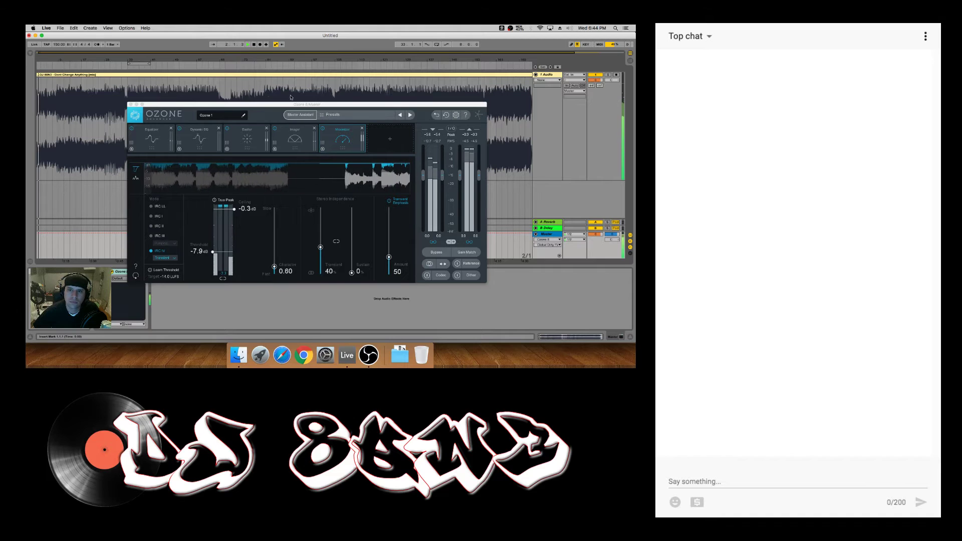
pyautogui.moveTo(302, 105); pyautogui.dragTo(298, 103)
# - Add a Dynamics module to the Ozone chain and place it between the Equalizer and the Dynamic EQ
pyautogui.click(384, 140)
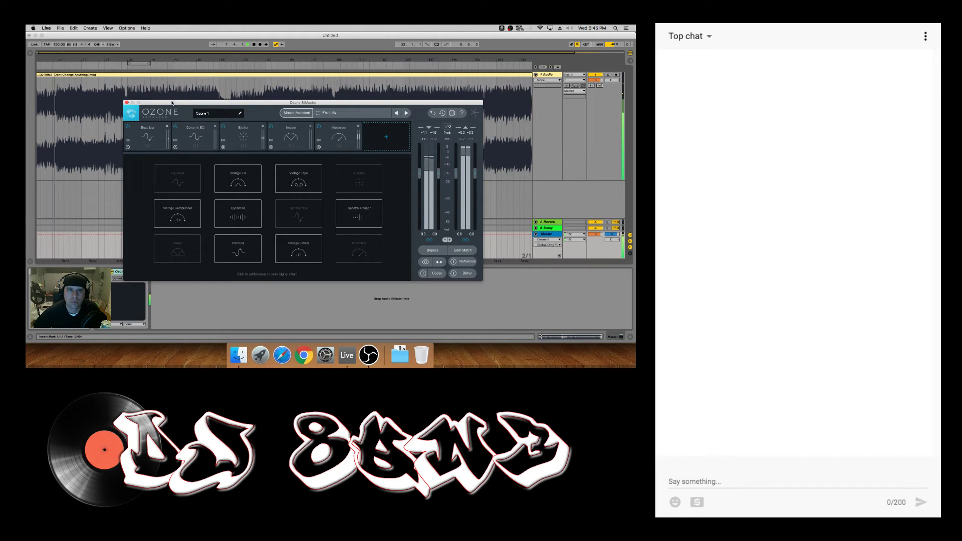
pyautogui.click(234, 204)
pyautogui.moveTo(386, 135); pyautogui.dragTo(198, 141)
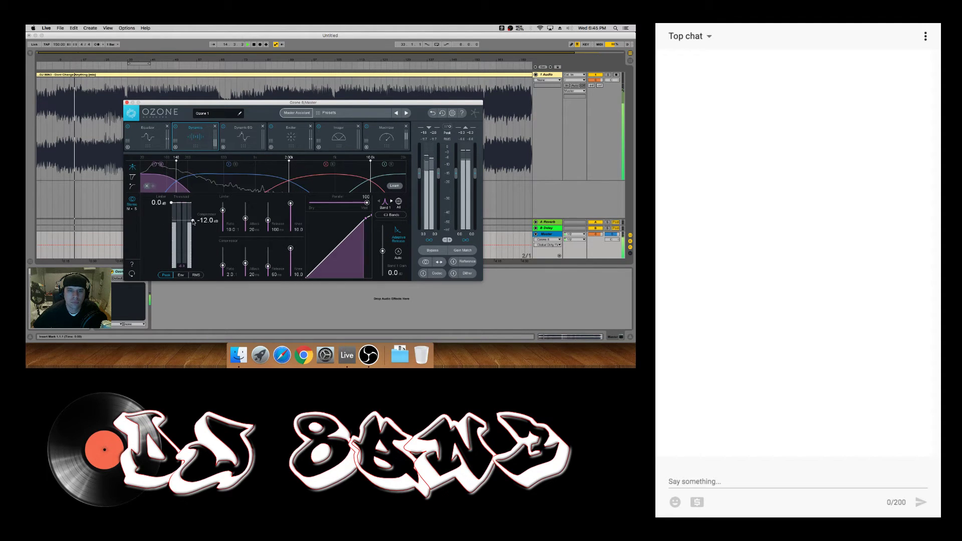
# - Set the Dynamics Band 1 compressor threshold to -13.4 dB and its ratio to 4.0
pyautogui.moveTo(193, 220); pyautogui.dragTo(192, 221)
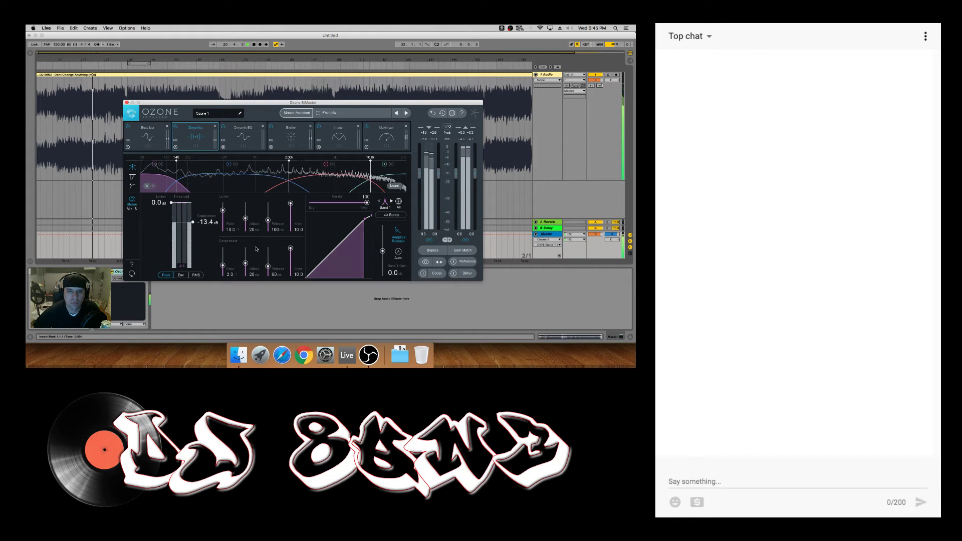
pyautogui.click(230, 275)
pyautogui.write('4')
pyautogui.press('Return')
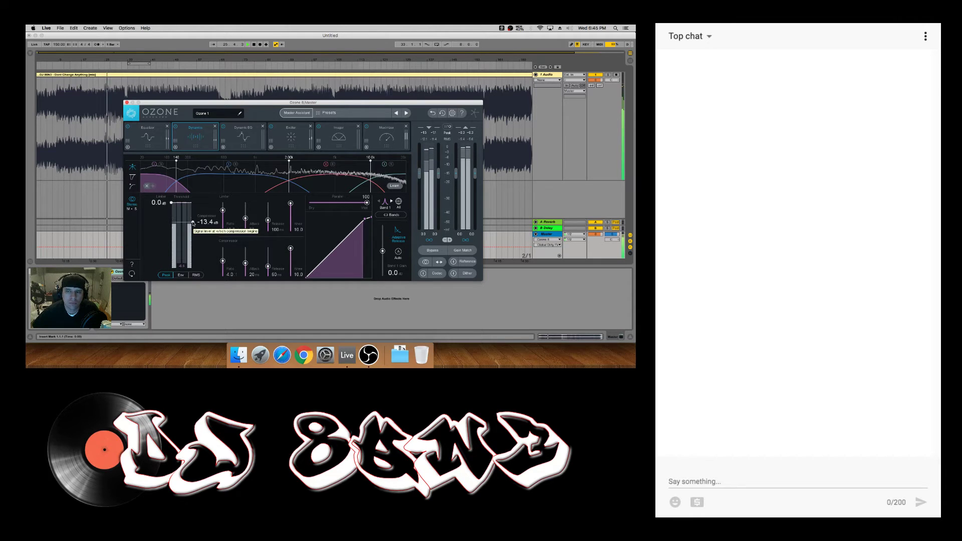
# - Review the Maximizer, the Equalizer and the Dynamics bands, and set the Dynamics Band 4 compressor threshold to -13.1 dB
pyautogui.click(375, 134)
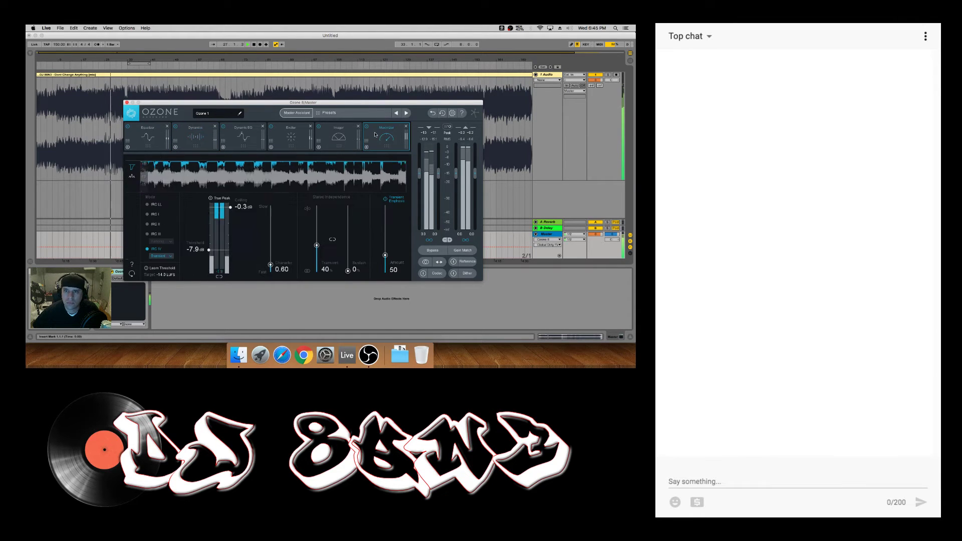
pyautogui.click(141, 138)
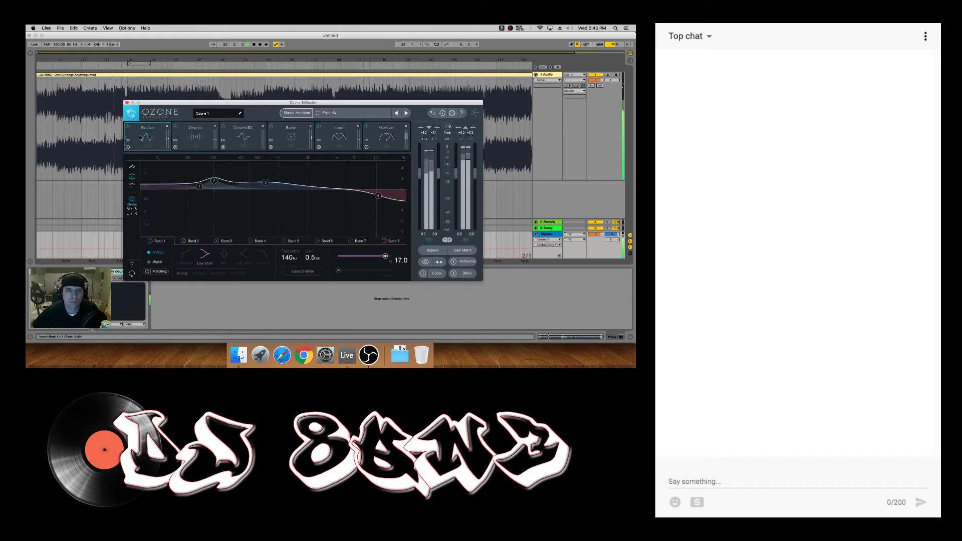
pyautogui.click(186, 143)
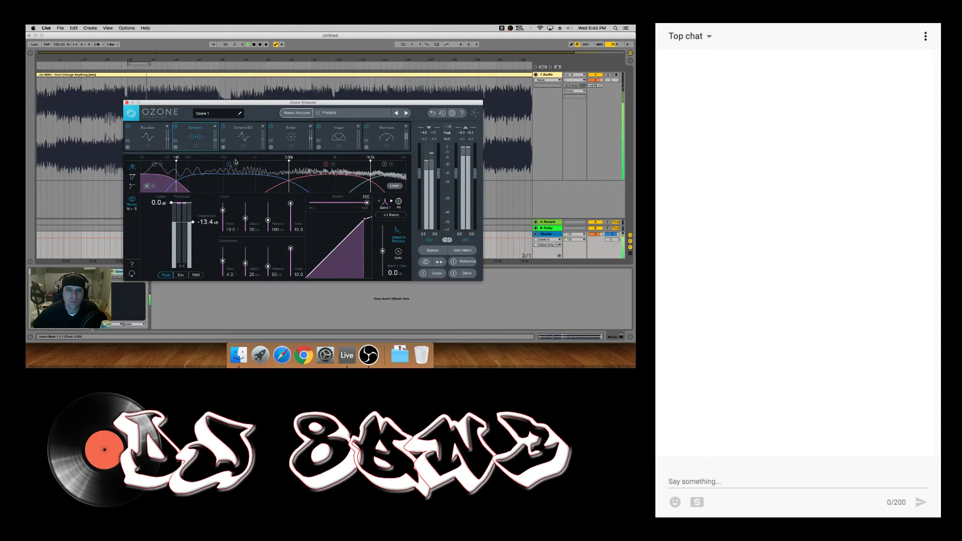
pyautogui.click(213, 172)
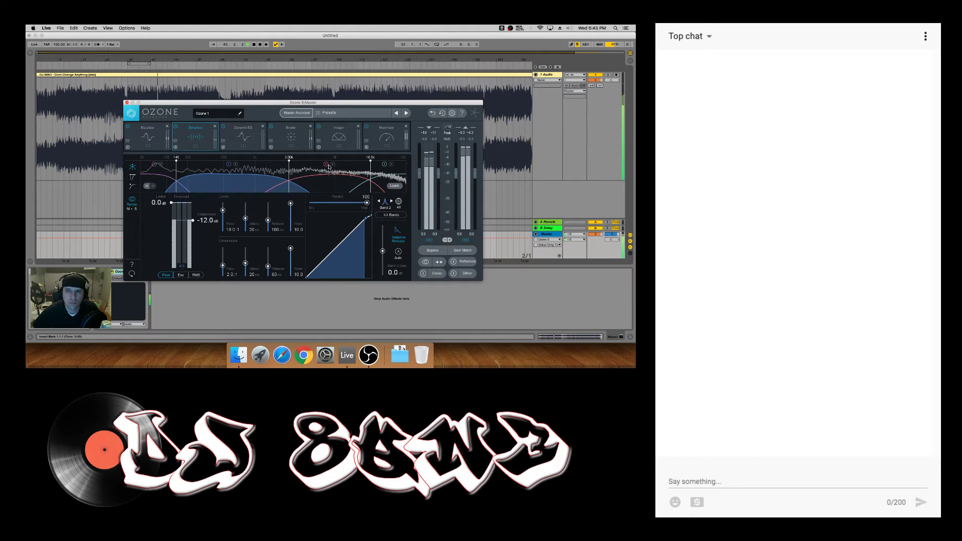
pyautogui.click(312, 173)
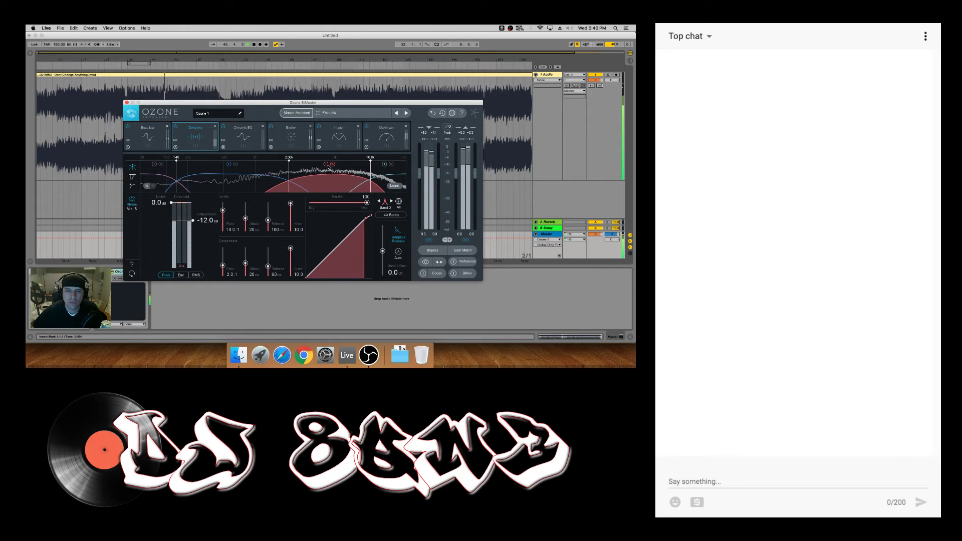
pyautogui.click(392, 168)
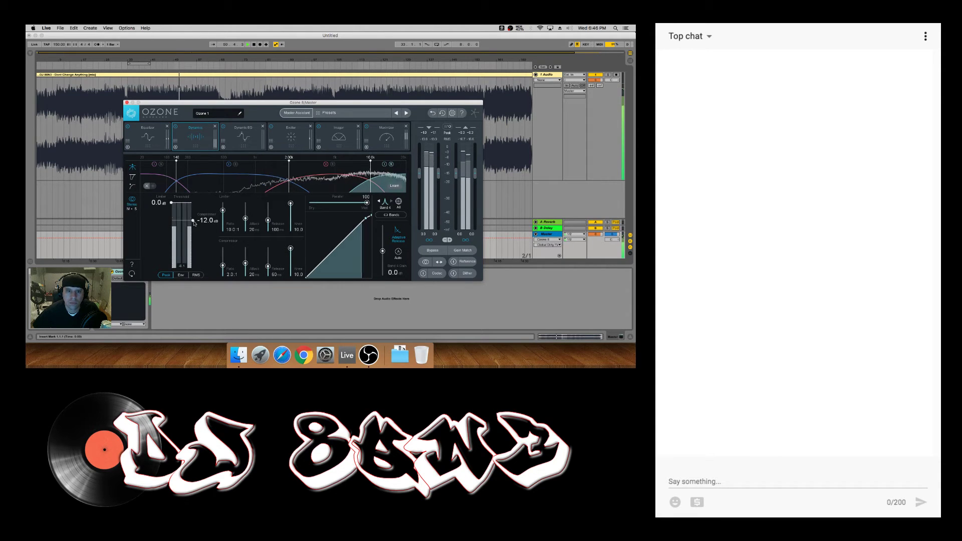
pyautogui.moveTo(193, 220); pyautogui.dragTo(193, 223)
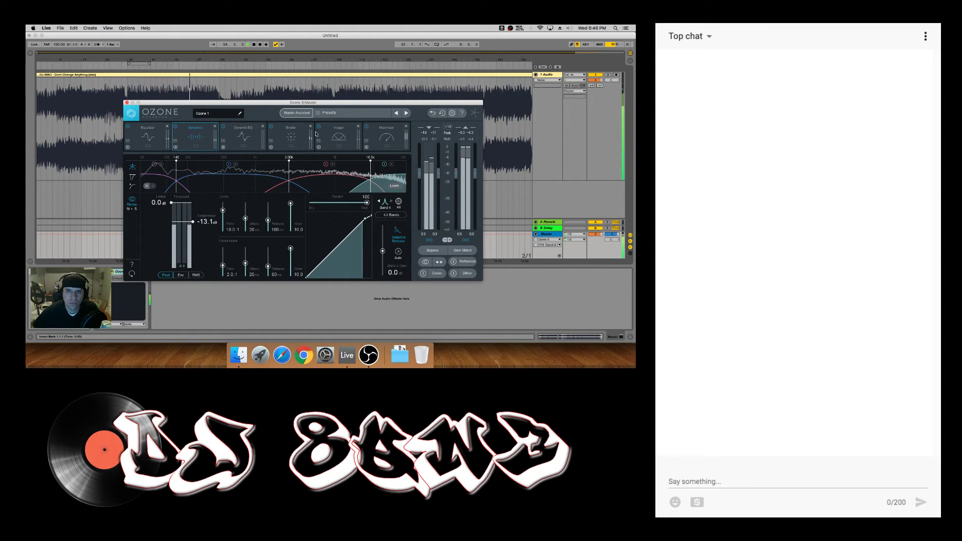
# - Check the Maximizer and Dynamic EQ, and compare the sound with the Dynamics module bypassed and re-enabled
pyautogui.click(335, 139)
pyautogui.click(386, 136)
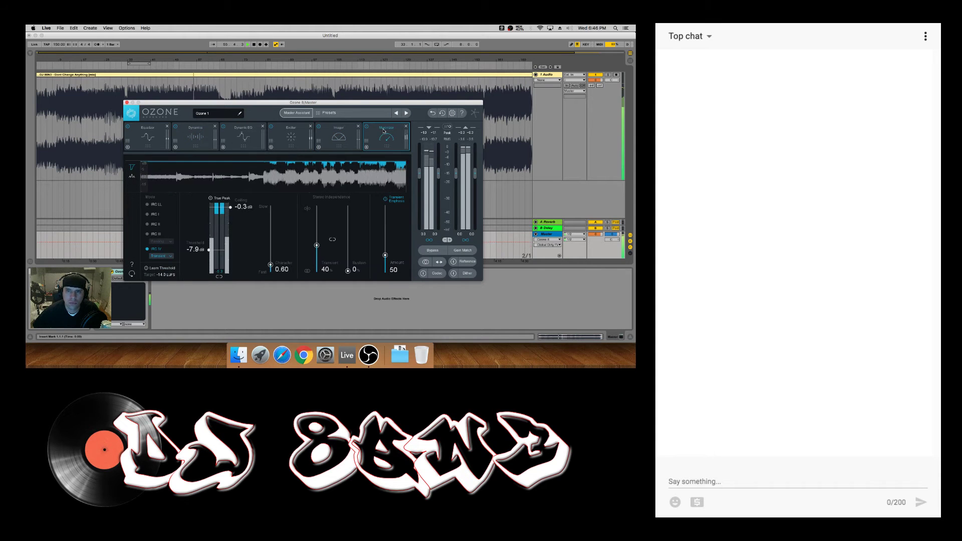
pyautogui.click(256, 131)
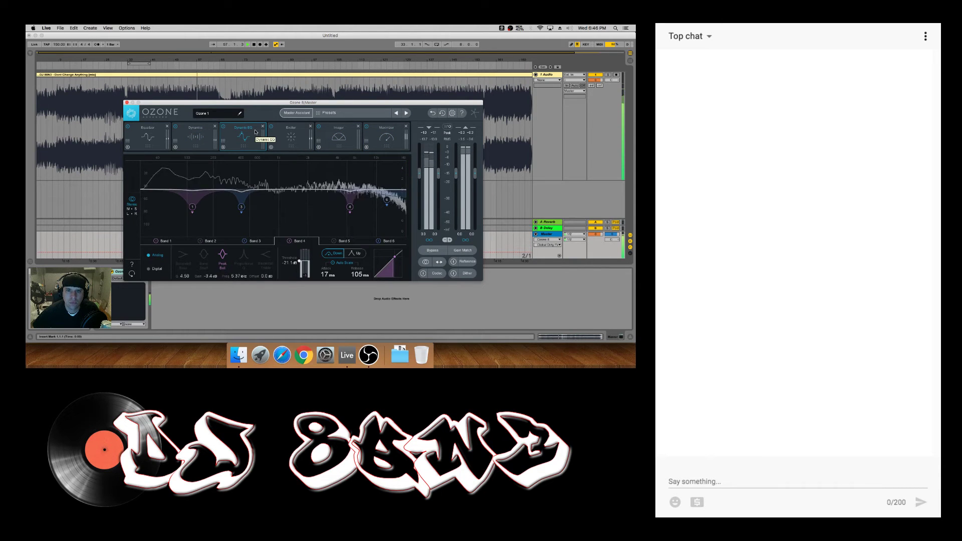
pyautogui.click(176, 128)
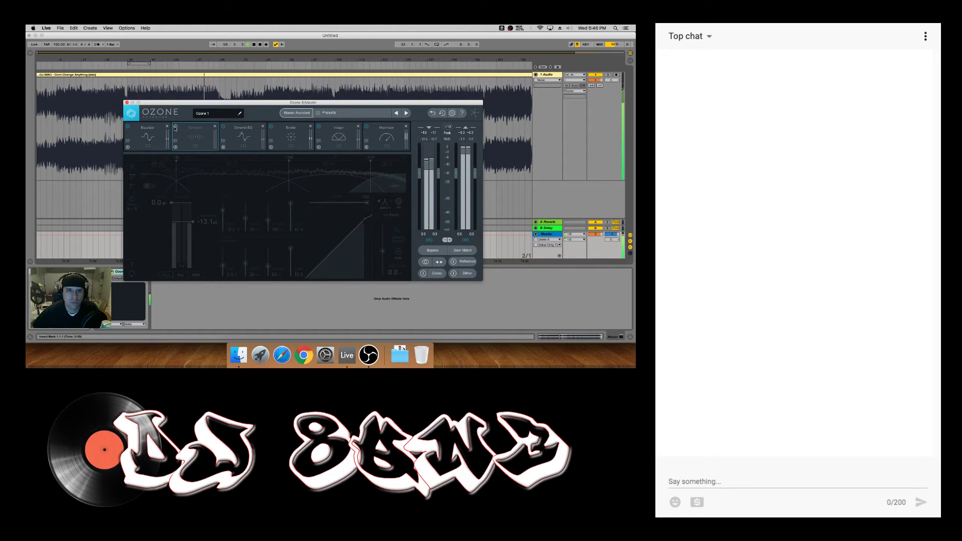
pyautogui.click(174, 129)
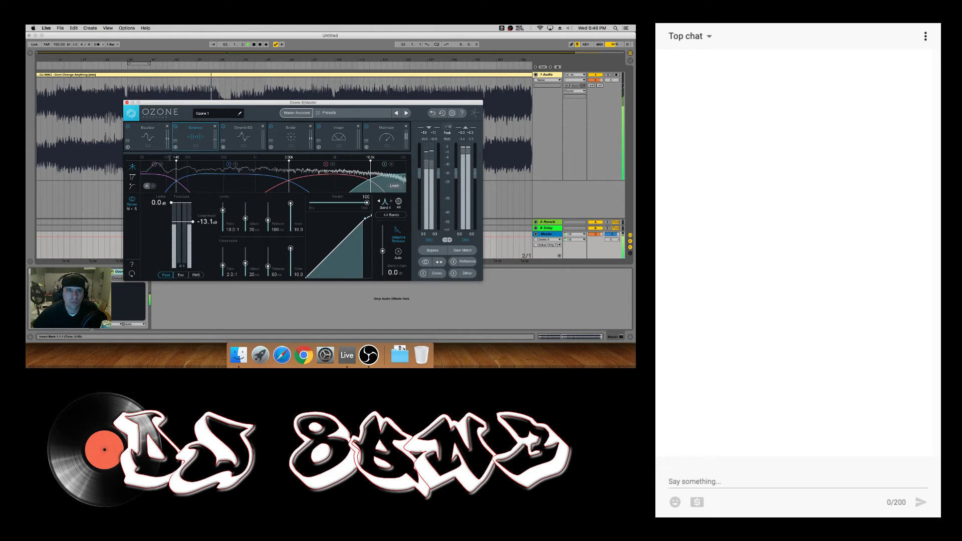
# - Raise the Dynamics compressor thresholds to -12.2 dB for Band 4 and -11.9 dB for Band 1
pyautogui.moveTo(192, 223)
pyautogui.mouseDown()
pyautogui.moveTo(193, 256)
pyautogui.moveTo(192, 220)
pyautogui.mouseUp()
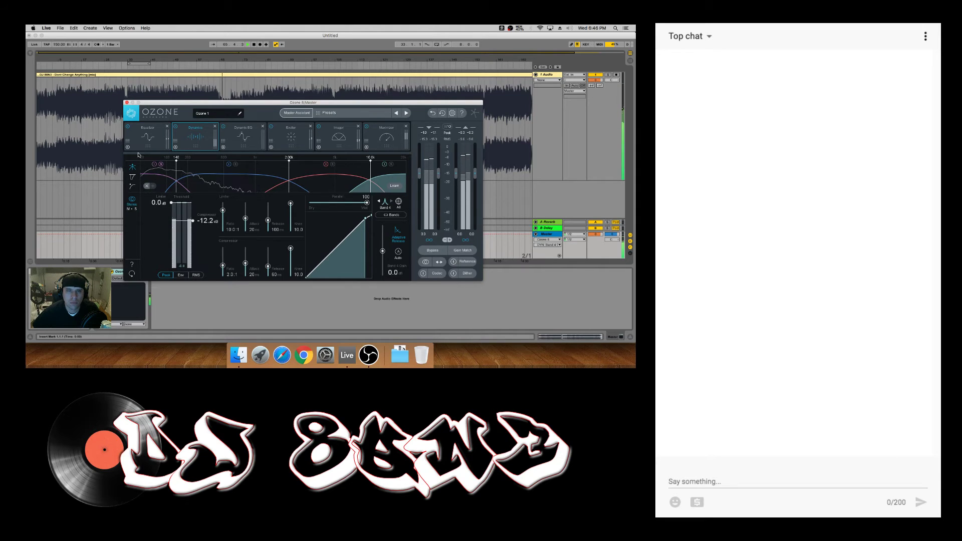
pyautogui.click(165, 173)
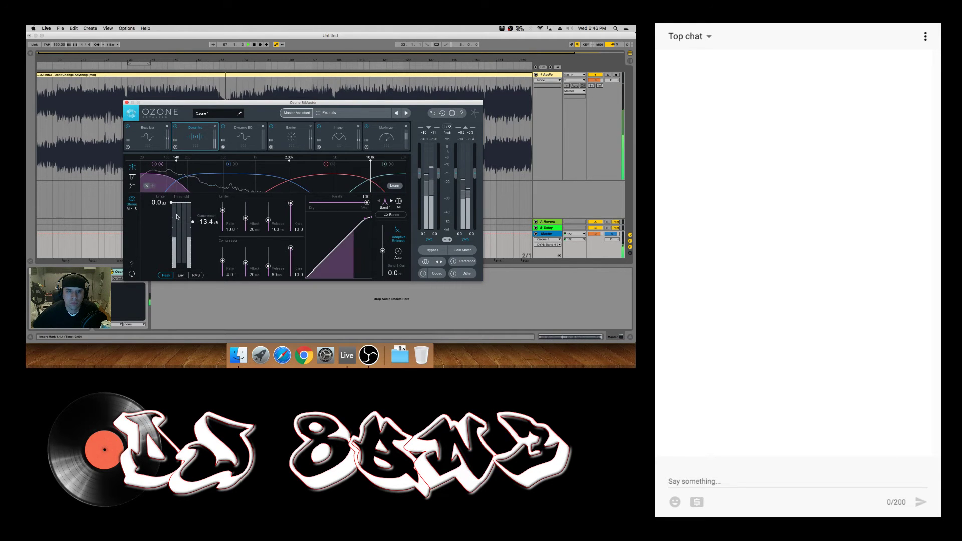
pyautogui.moveTo(192, 221)
pyautogui.mouseDown()
pyautogui.moveTo(193, 254)
pyautogui.moveTo(192, 220)
pyautogui.mouseUp()
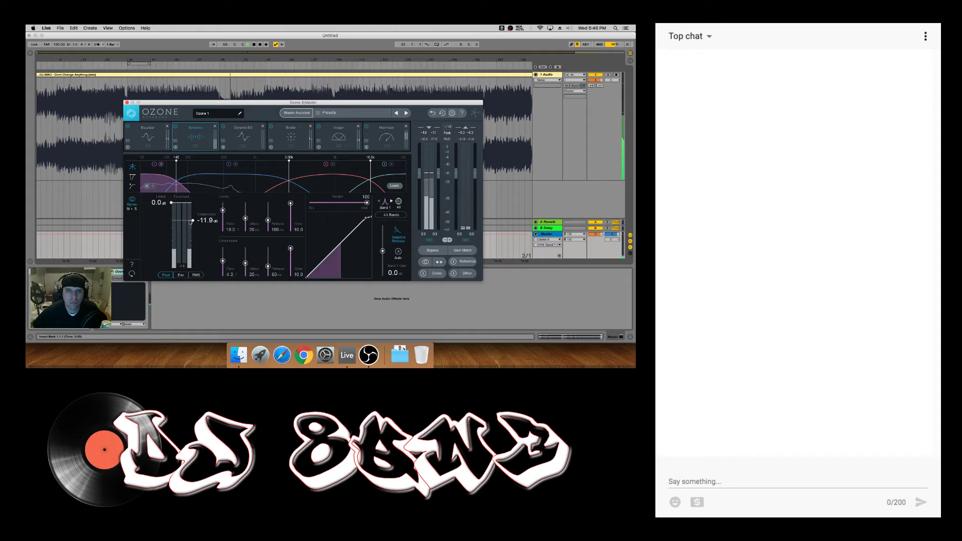
# - Bypass the Dynamics module and remove it from the Ozone chain
pyautogui.click(175, 126)
pyautogui.click(216, 127)
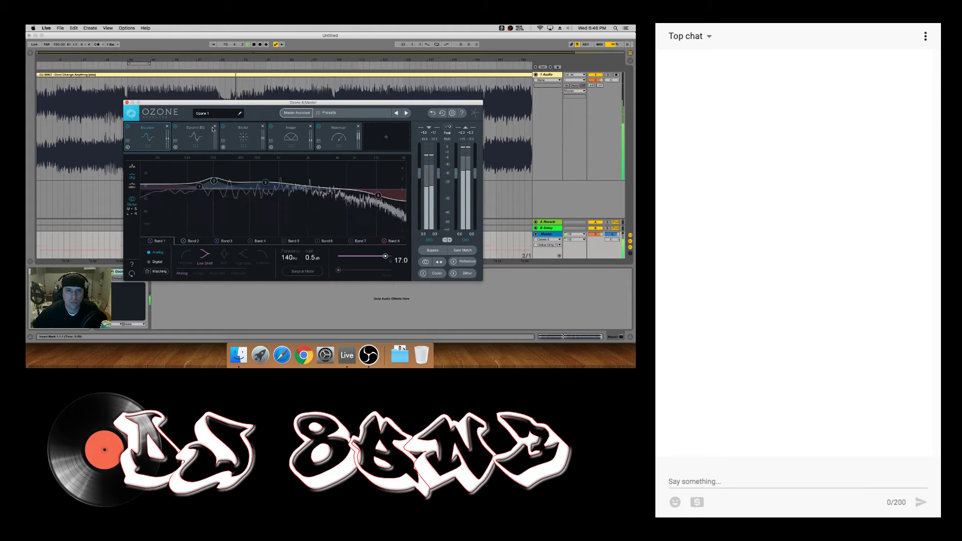
# - Try a Vintage Tape module placed before the Imager in the Ozone chain, and remove it again
pyautogui.click(348, 135)
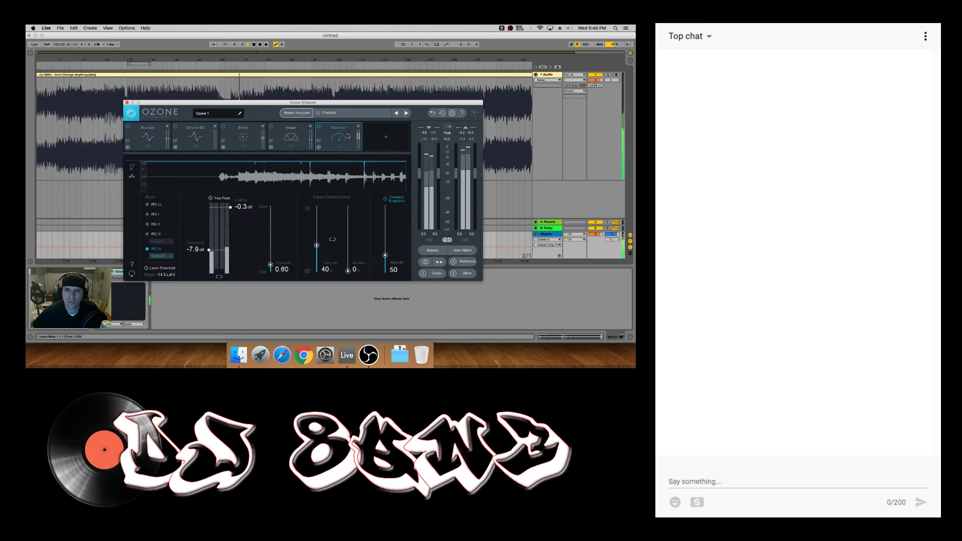
pyautogui.click(386, 138)
pyautogui.click(298, 178)
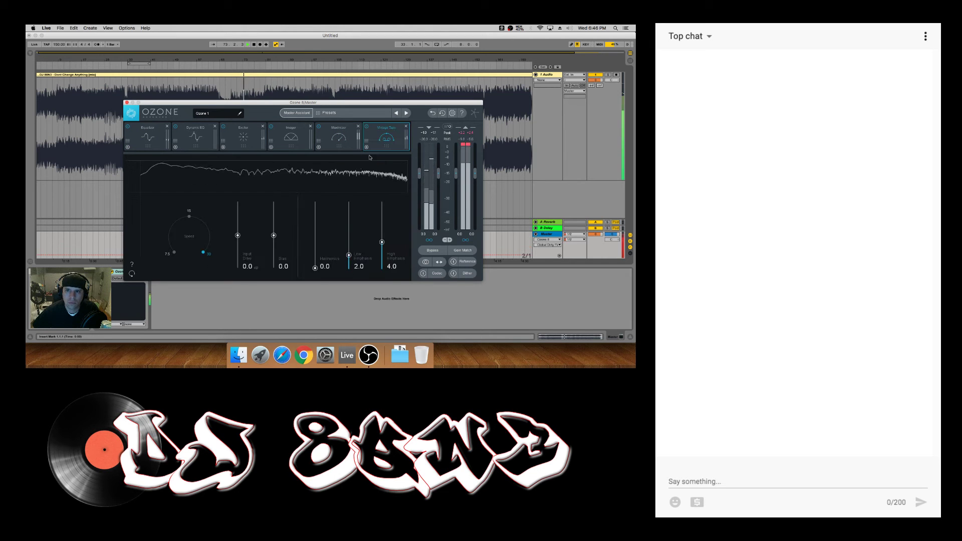
pyautogui.moveTo(342, 143); pyautogui.dragTo(302, 145)
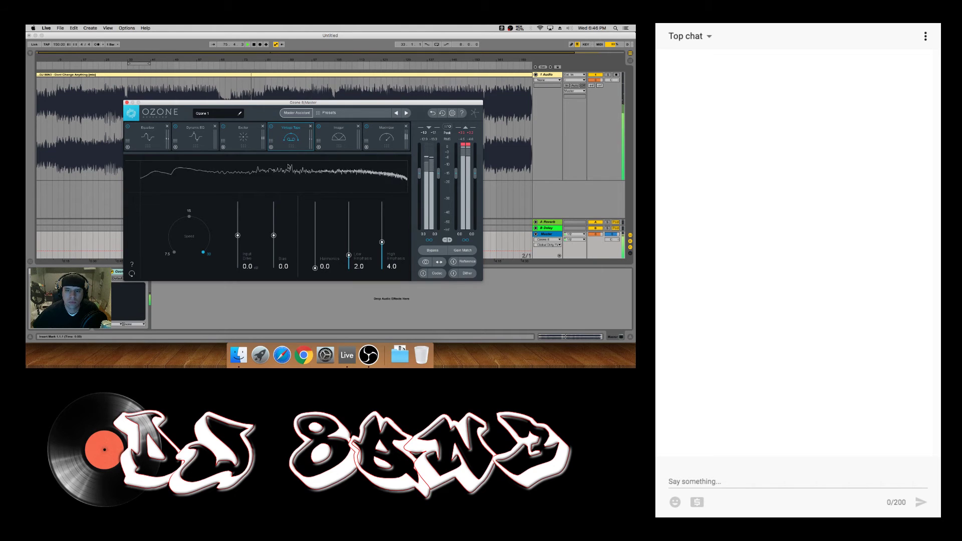
pyautogui.click(310, 126)
# - Audition Vintage Tape before the Imager at speed 15 with Low Emphasis 10.0 and Input Drive 1.0, and remove the module
pyautogui.click(385, 138)
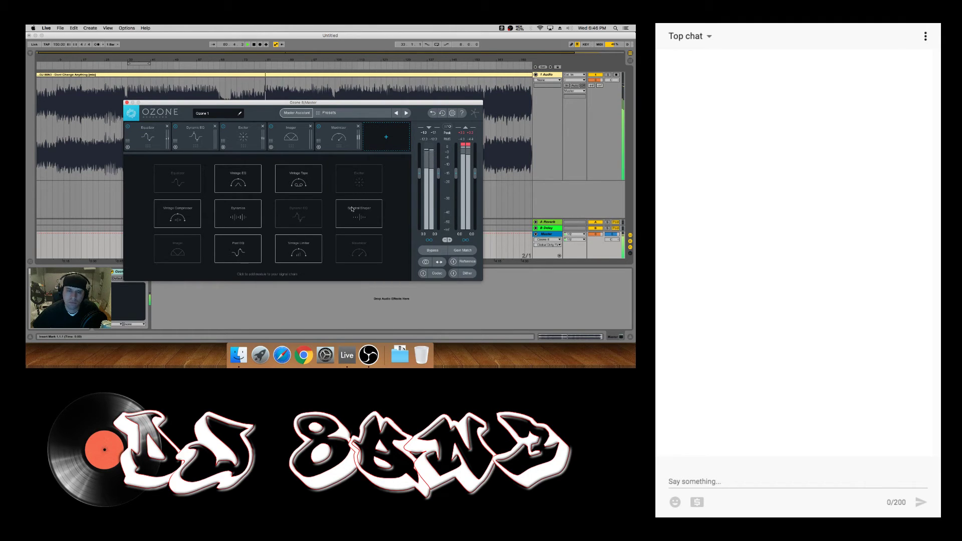
pyautogui.click(298, 181)
pyautogui.moveTo(370, 150); pyautogui.dragTo(282, 148)
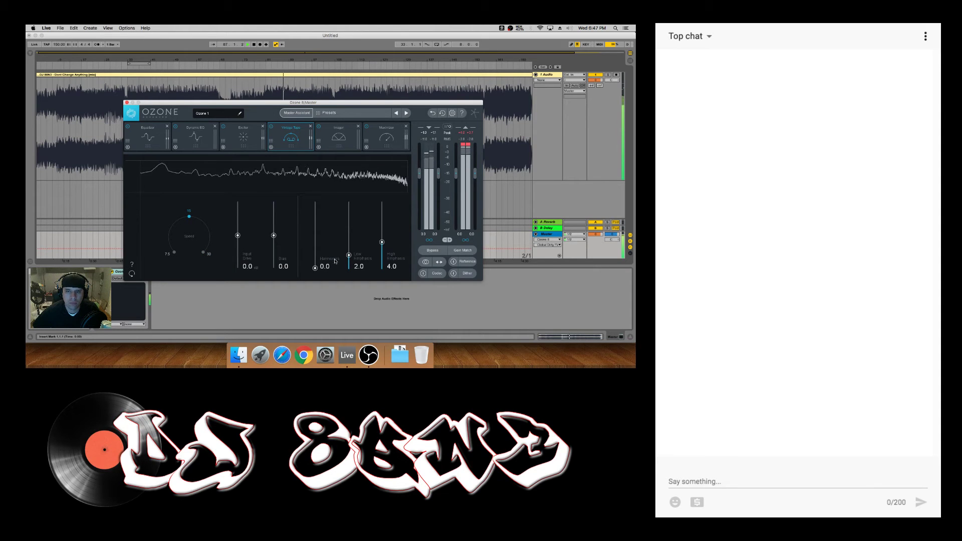
pyautogui.moveTo(348, 257); pyautogui.dragTo(343, 205)
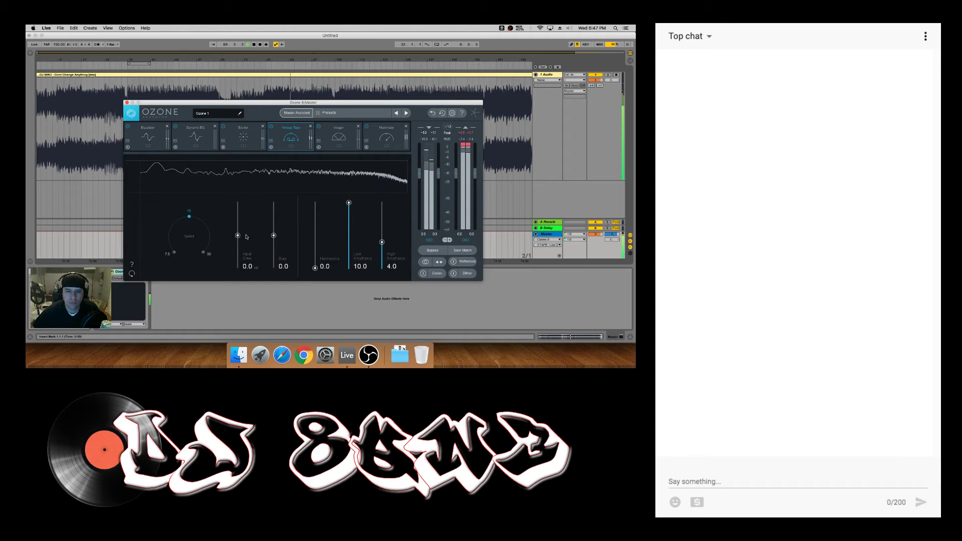
pyautogui.moveTo(238, 236)
pyautogui.mouseDown()
pyautogui.moveTo(237, 207)
pyautogui.moveTo(238, 231)
pyautogui.mouseUp()
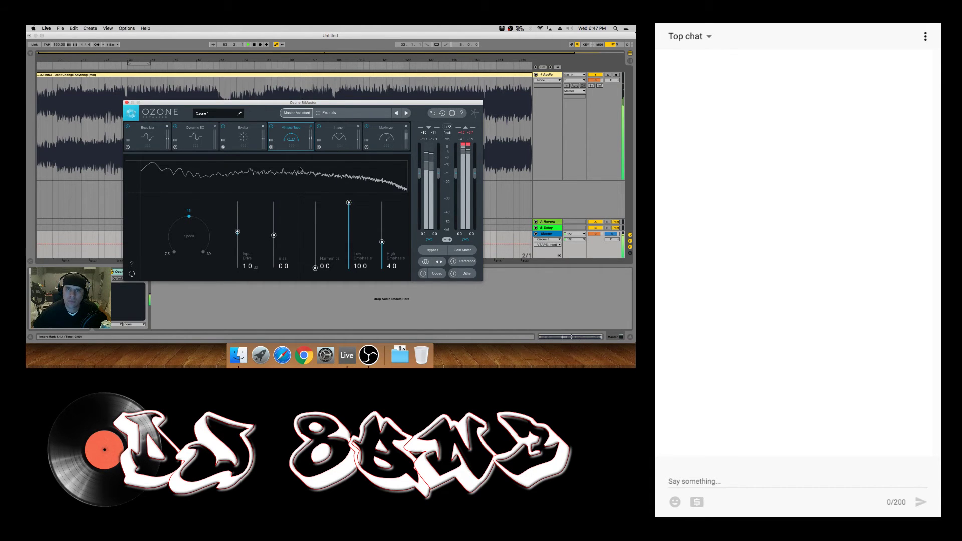
pyautogui.click(311, 126)
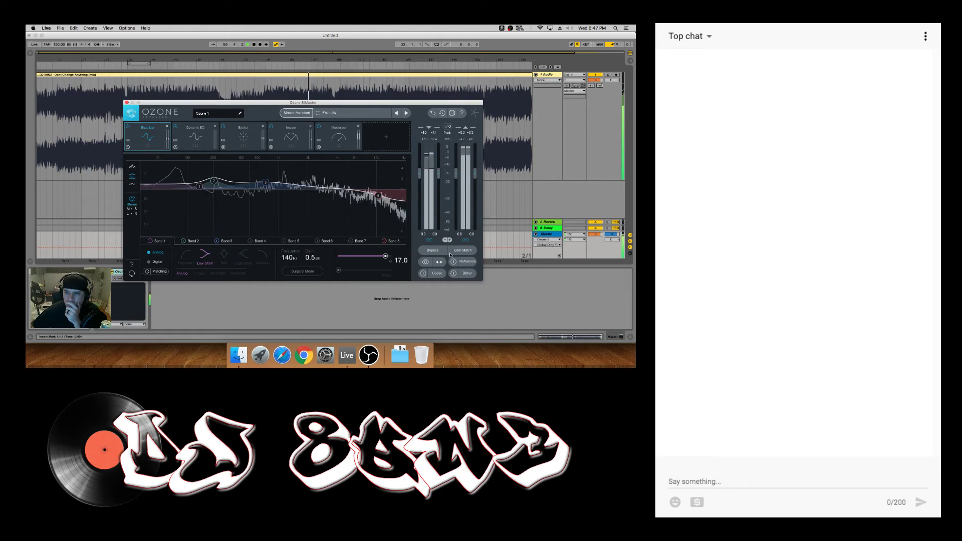
# - Enable dithering and turn on the codec preview in MP3 format at 320 kbps
pyautogui.click(456, 273)
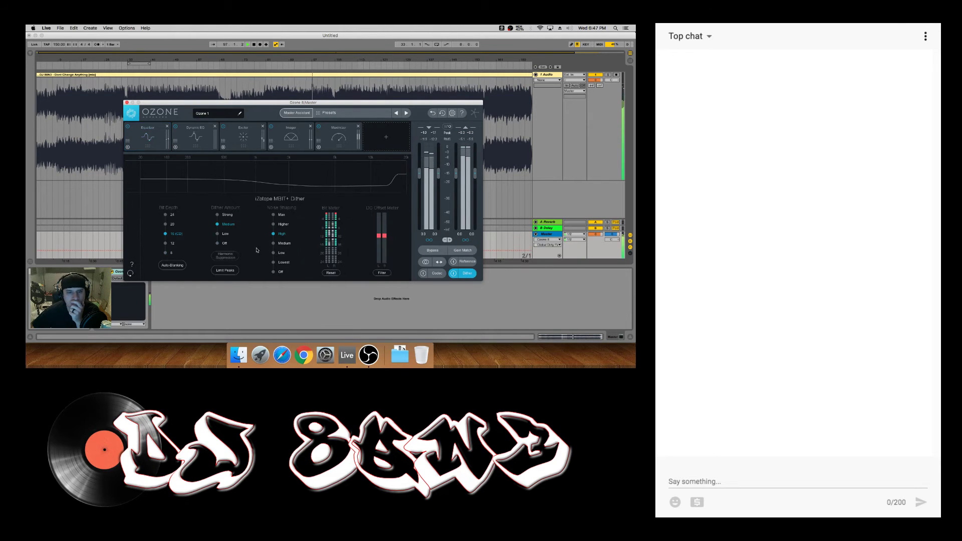
pyautogui.click(466, 273)
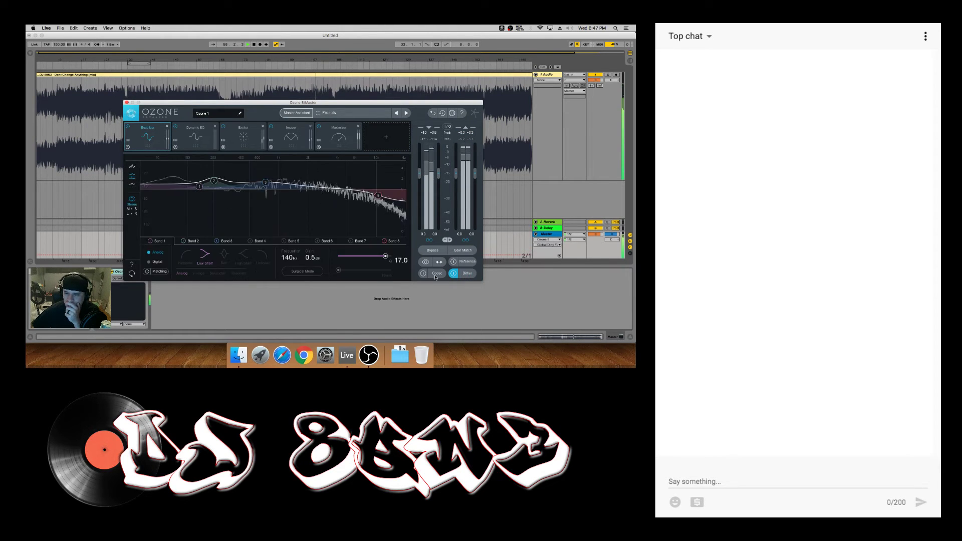
pyautogui.click(436, 273)
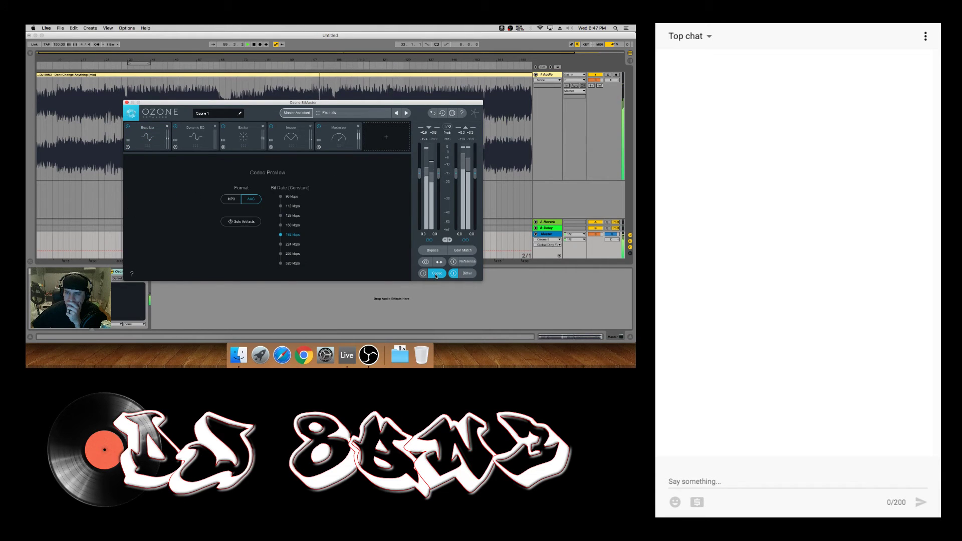
pyautogui.click(435, 275)
pyautogui.click(435, 275)
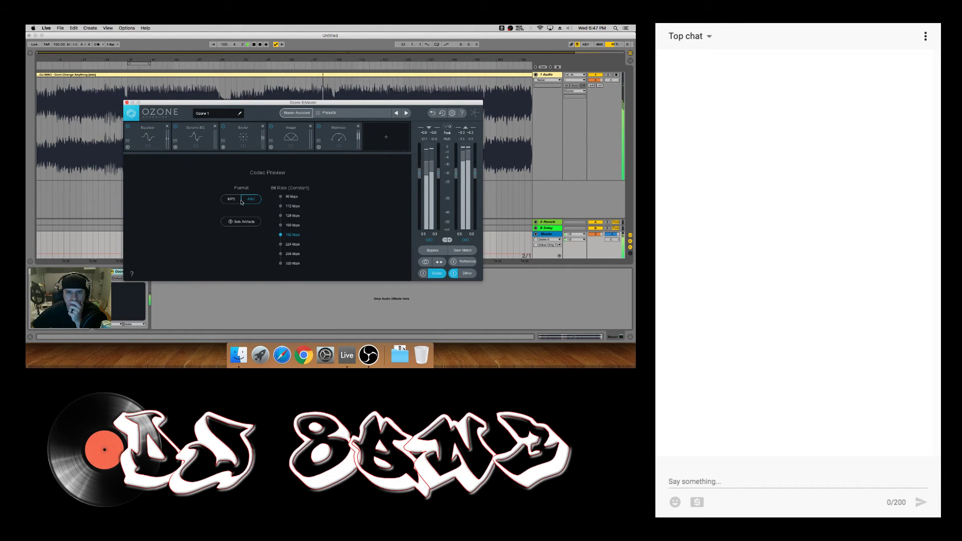
pyautogui.click(280, 264)
pyautogui.click(423, 273)
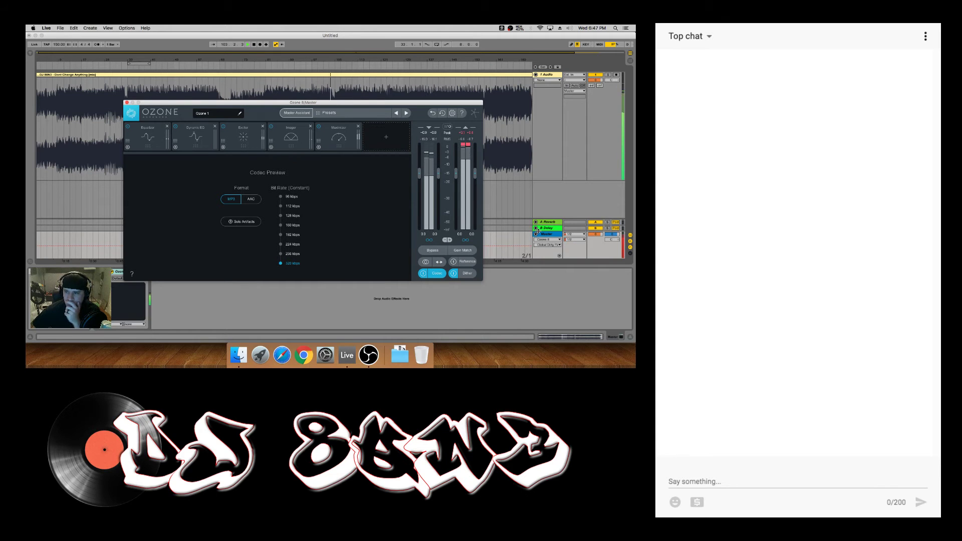
# - Show the Session mixer, set the Maximizer ceiling to -3.0 dB and reset the Master track's peak reading
pyautogui.click(535, 208)
pyautogui.press('Tab')
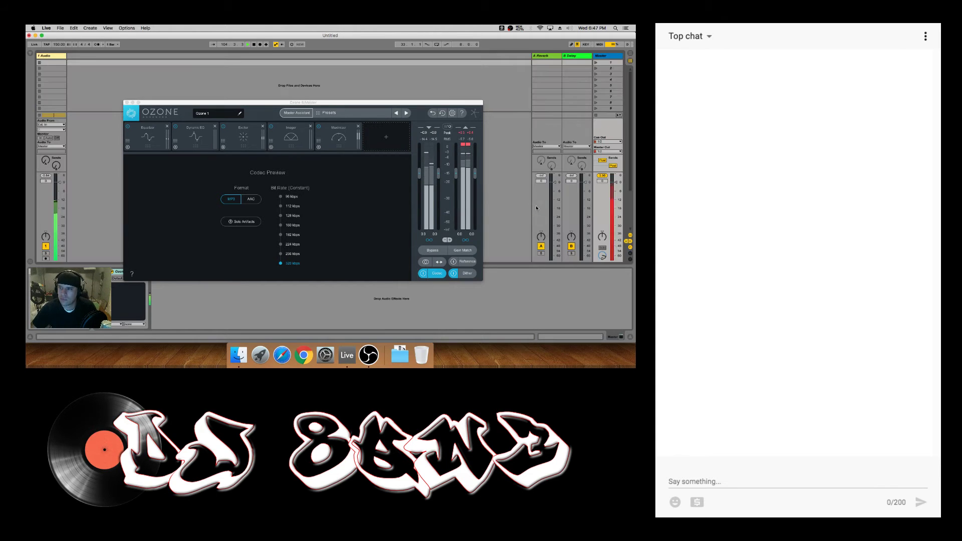
pyautogui.click(337, 140)
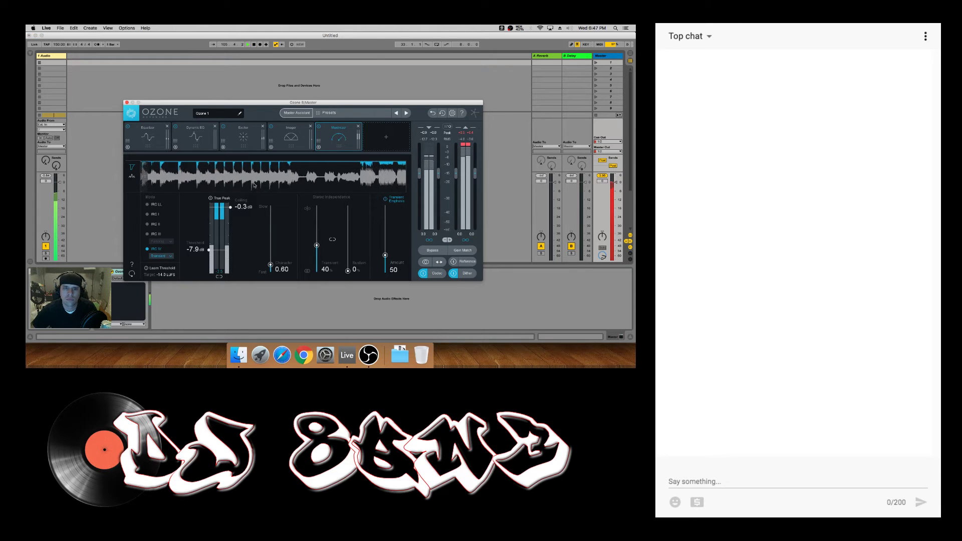
pyautogui.doubleClick(242, 207)
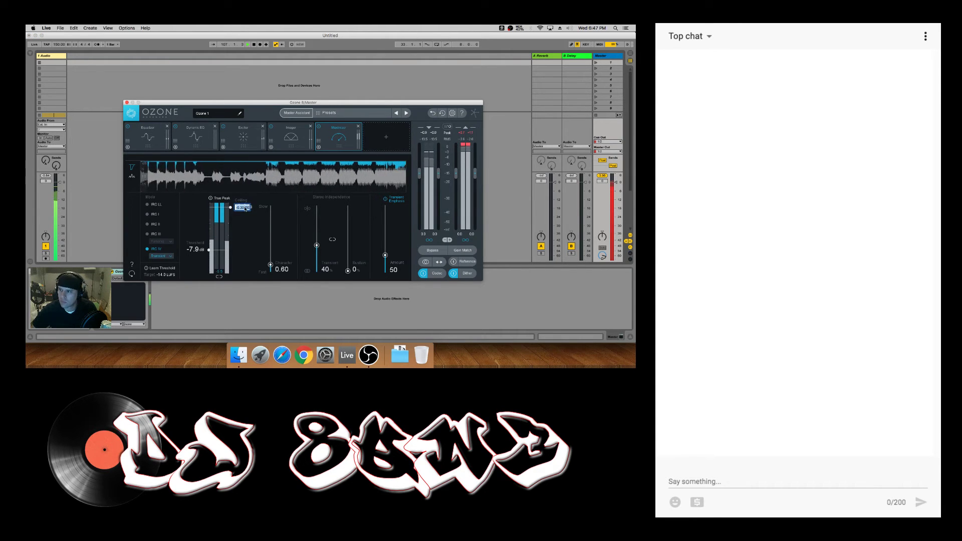
pyautogui.press('Return')
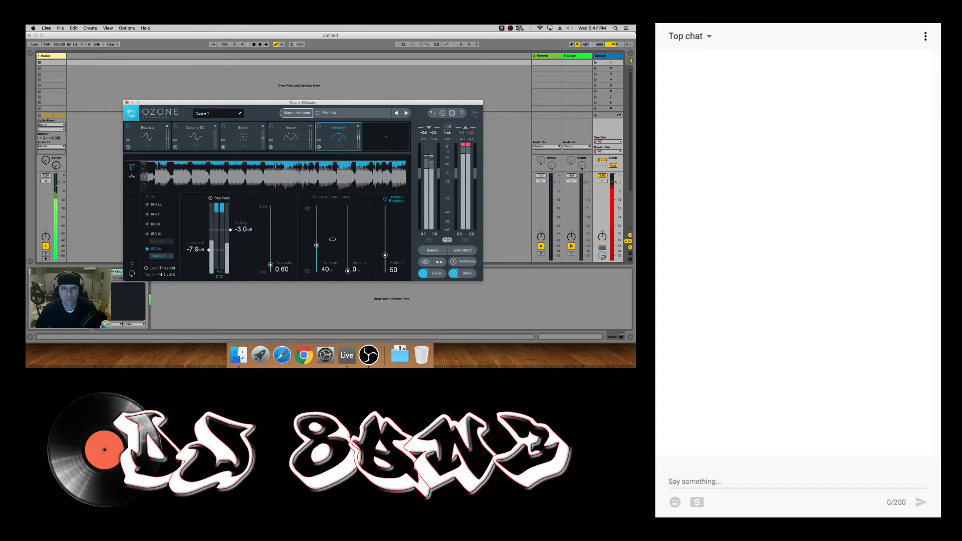
pyautogui.click(605, 178)
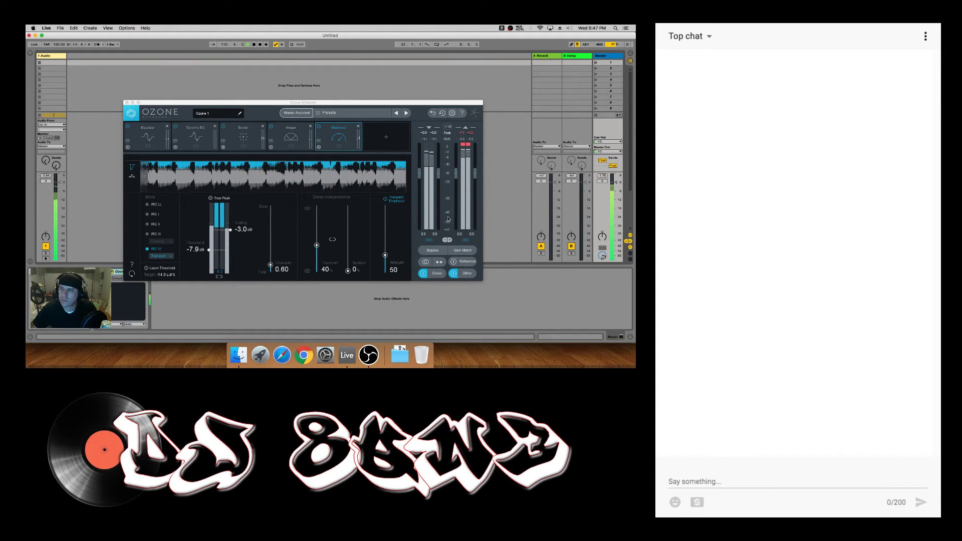
# - Set the Maximizer ceiling to -1.8 dB and turn off the codec preview
pyautogui.doubleClick(240, 231)
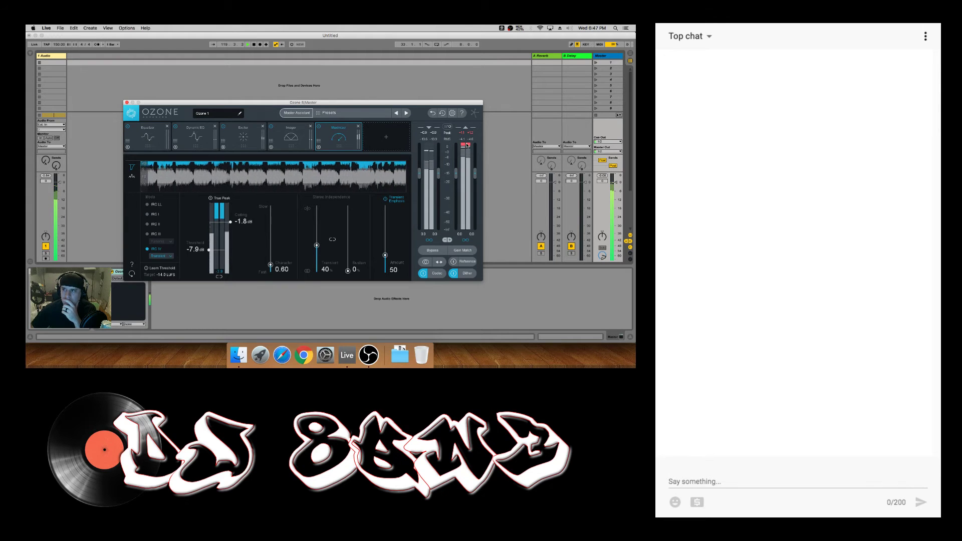
pyautogui.click(422, 274)
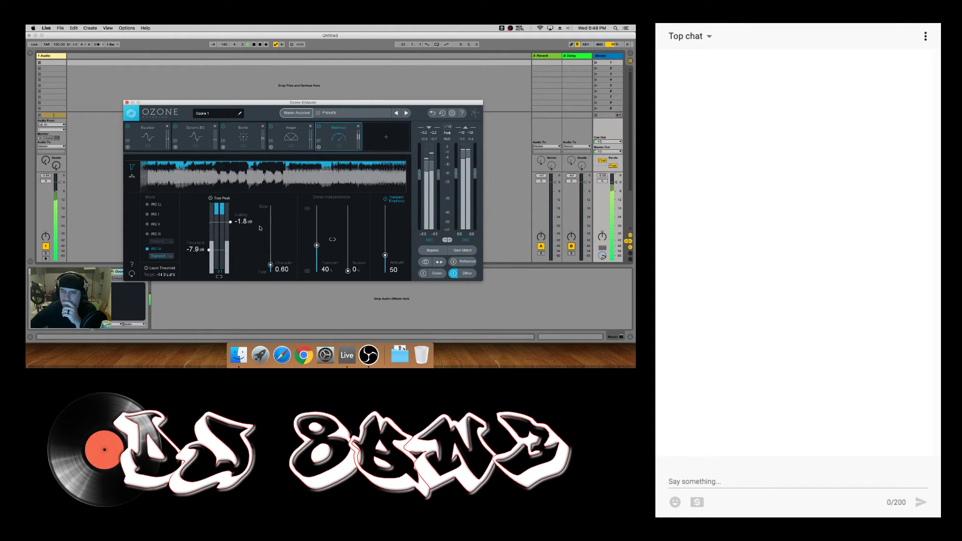
# - Compare the sound with Ozone bypassed and active, and raise the Ozone output gain to +0.5 dB, checking the Master peak
pyautogui.click(431, 251)
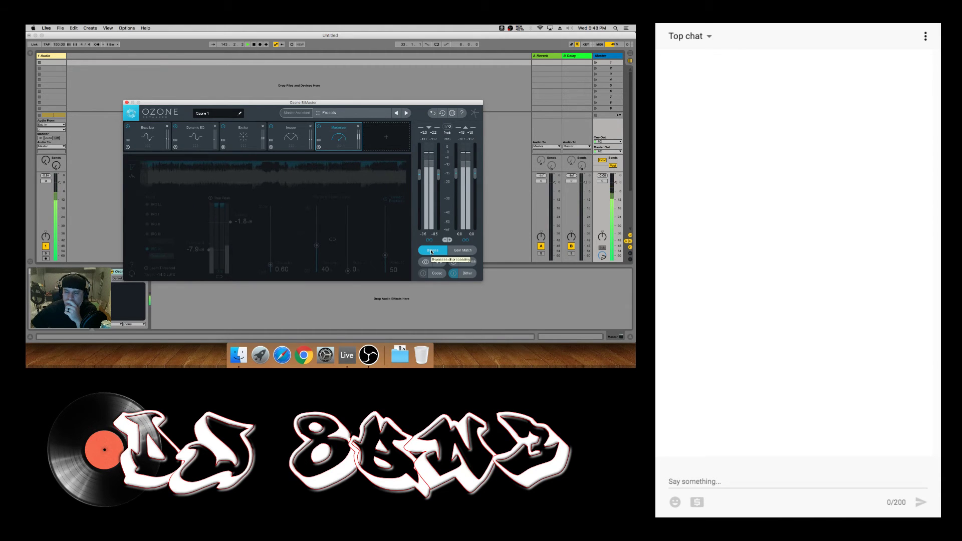
pyautogui.click(431, 250)
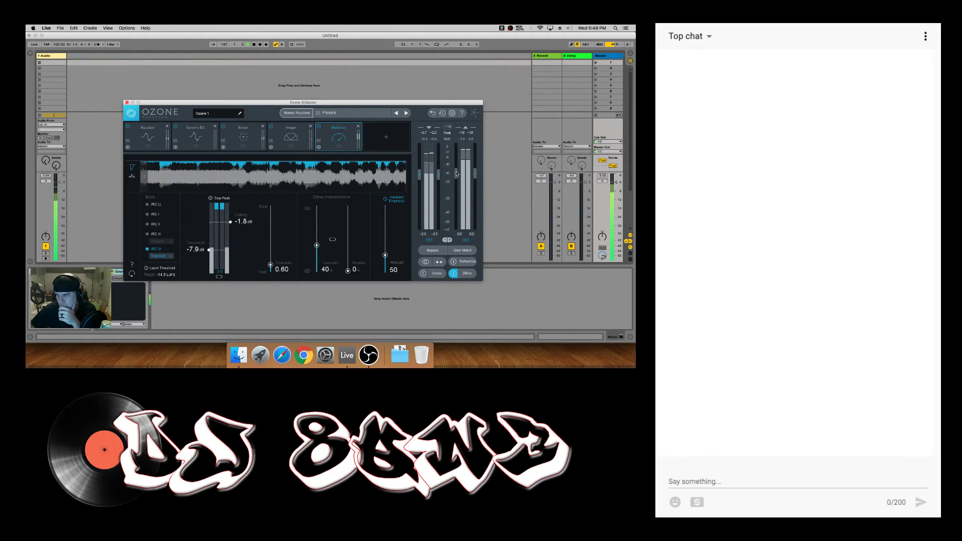
pyautogui.scroll(1, 456, 173)
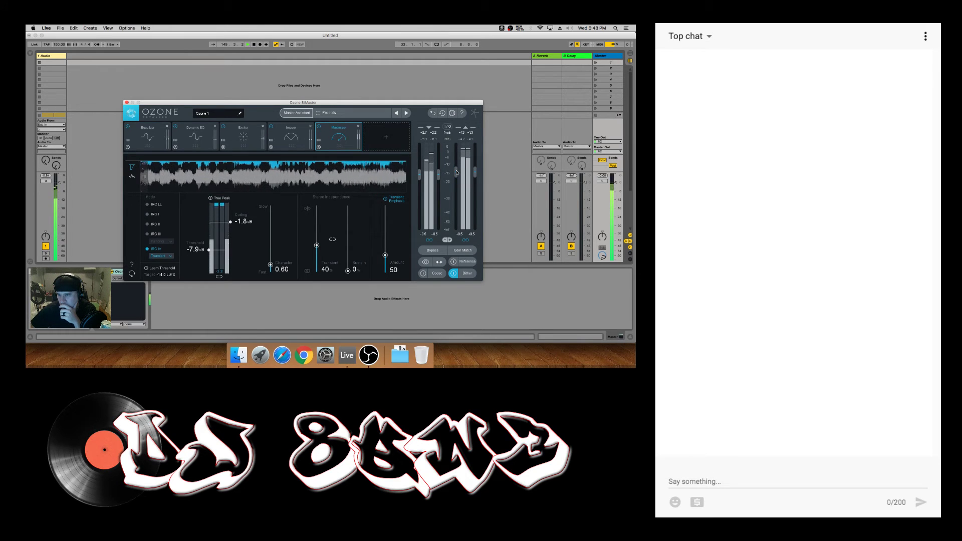
pyautogui.moveTo(457, 173); pyautogui.dragTo(456, 169)
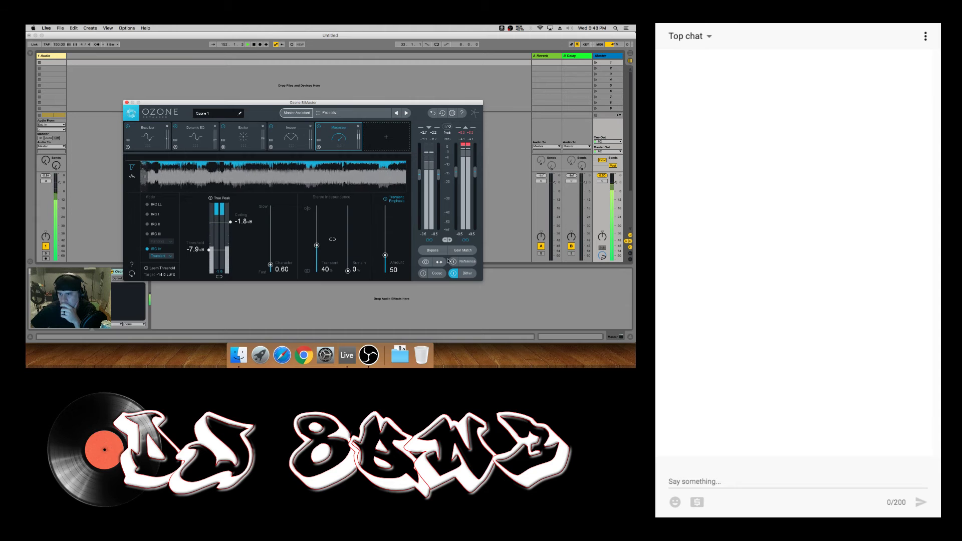
pyautogui.click(604, 176)
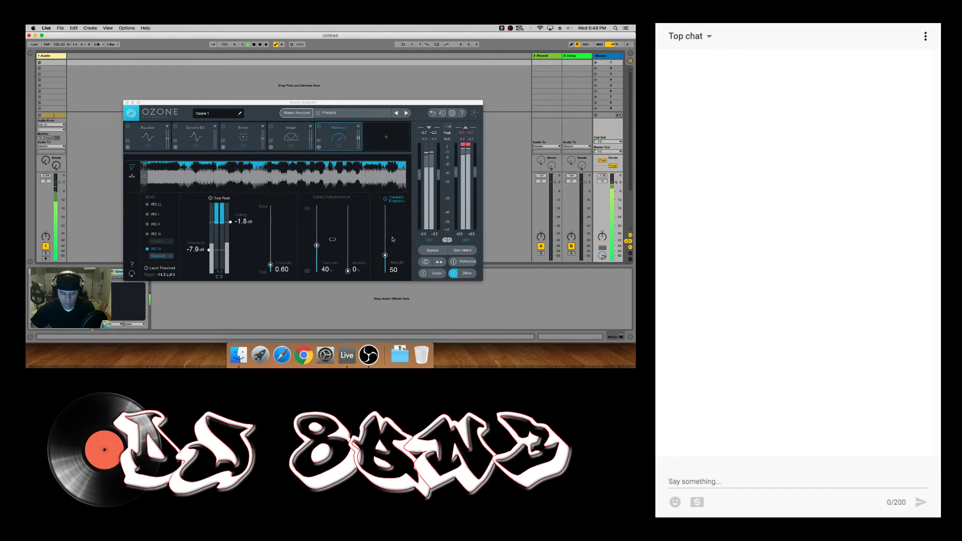
# - Look over the available modules and the Dynamic EQ, and audition the Equalizer's Mid channel before returning it to Stereo
pyautogui.click(384, 143)
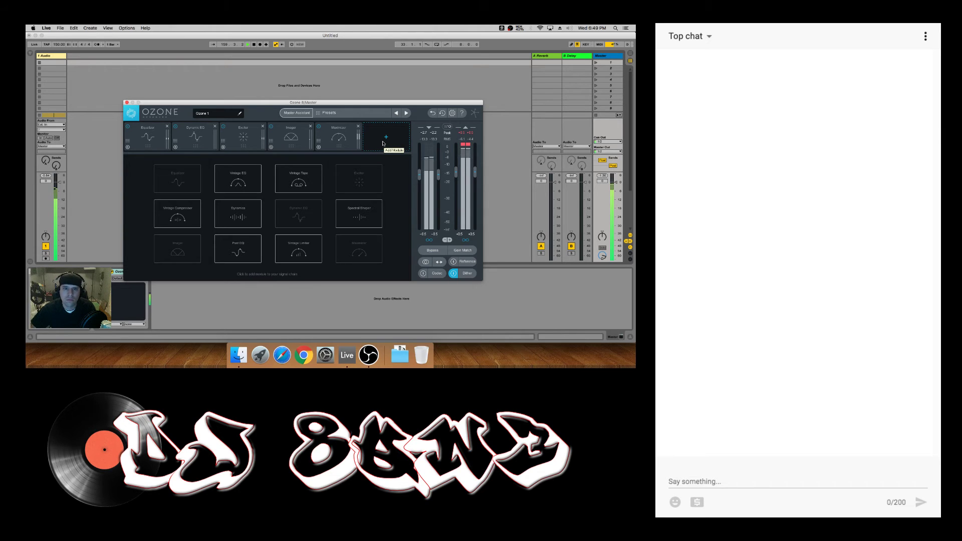
pyautogui.click(199, 139)
pyautogui.click(148, 139)
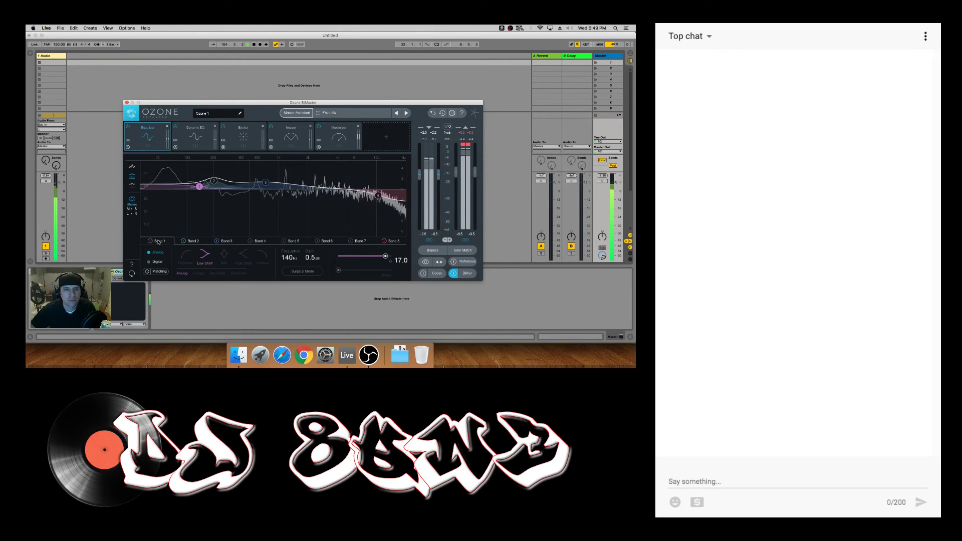
pyautogui.click(131, 209)
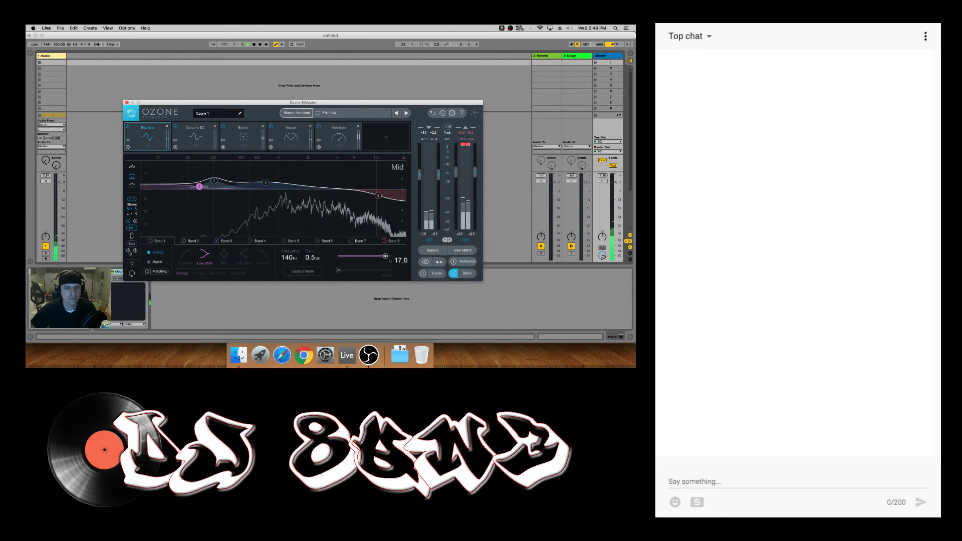
pyautogui.click(132, 199)
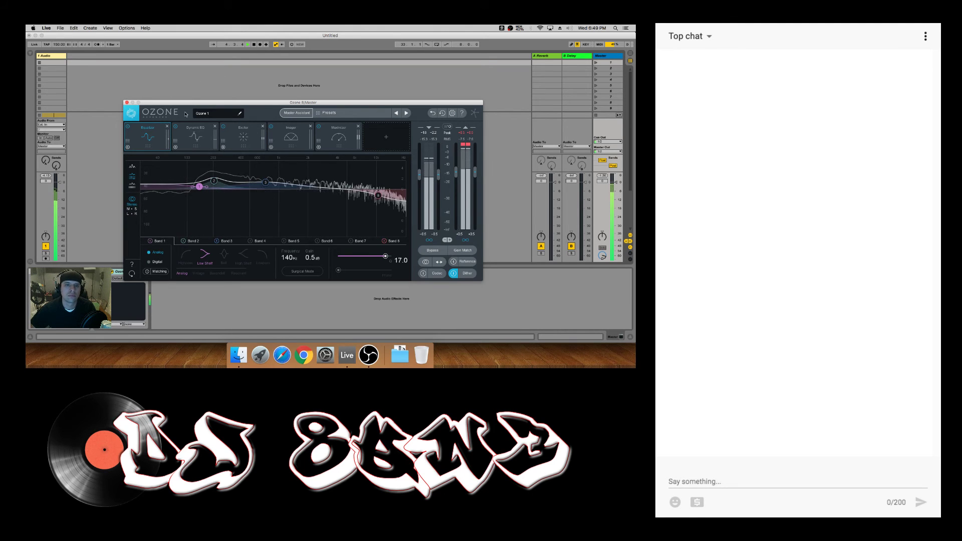
# - Close the Ozone window, return to the Arrangement and place the playback start at the short break near 2:45
pyautogui.click(127, 103)
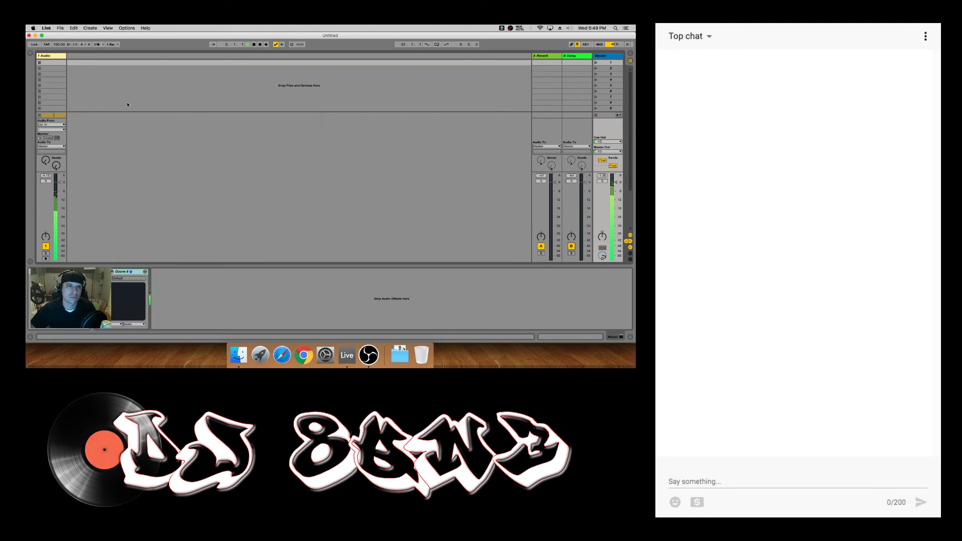
pyautogui.press('Tab')
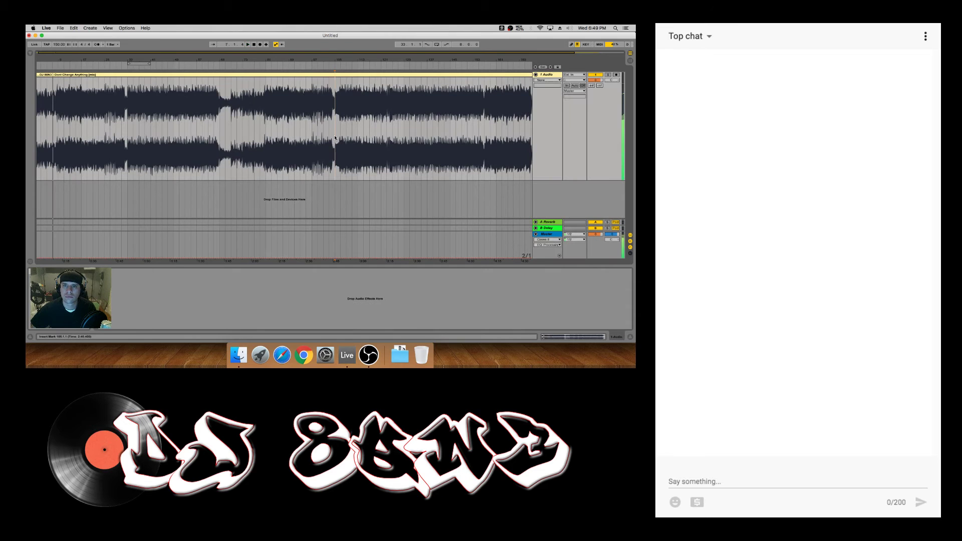
pyautogui.click(335, 137)
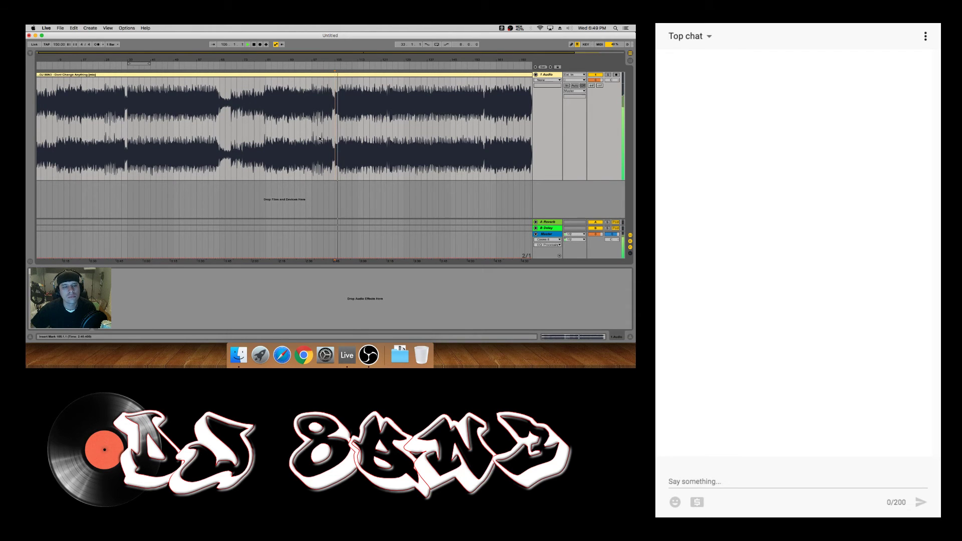
# - Switch to OBS, change the streaming scene to Ableton and return to the Live arrangement
pyautogui.click(369, 355)
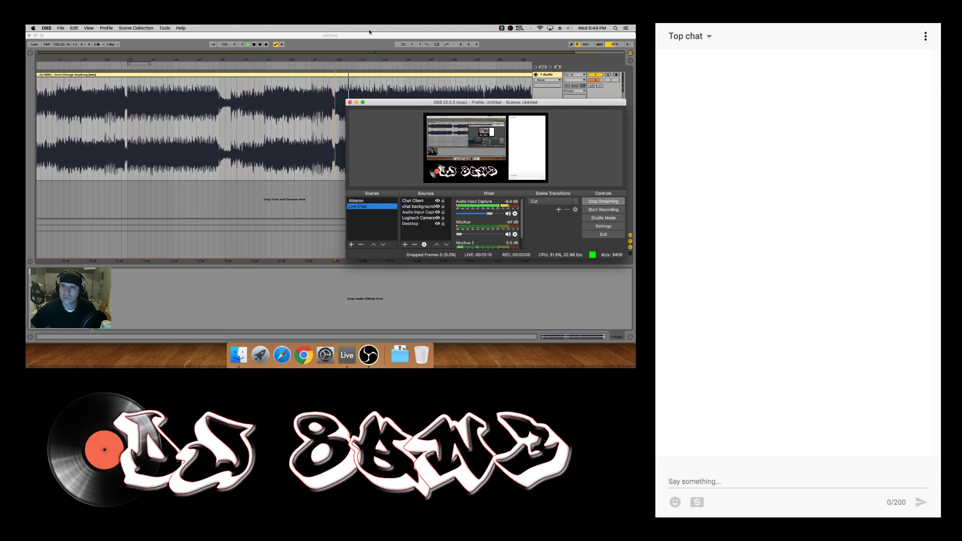
pyautogui.click(362, 201)
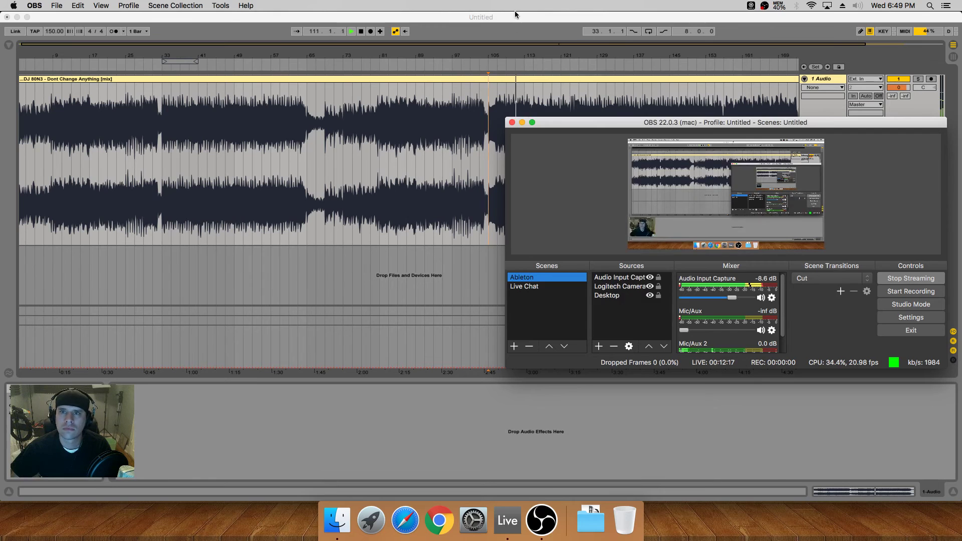
pyautogui.click(646, 70)
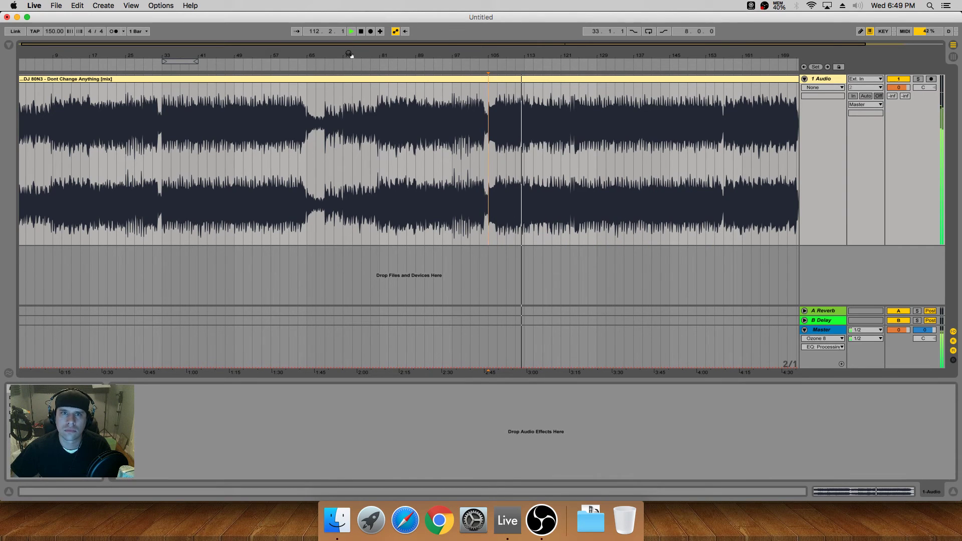
# - Open Ozone 8 on the Master track, add a Post EQ module and place it between the Exciter and the Imager
pyautogui.moveTo(379, 51); pyautogui.dragTo(379, 45)
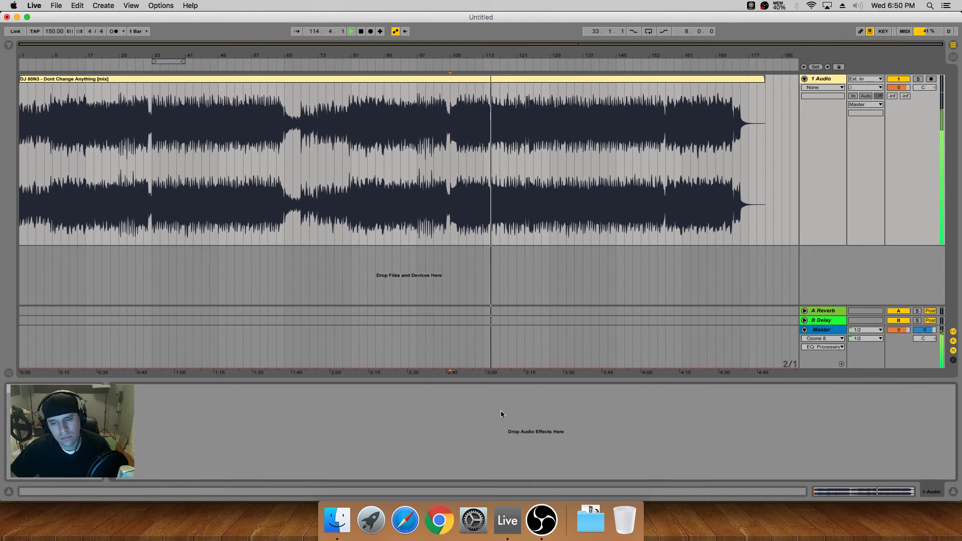
pyautogui.click(546, 527)
pyautogui.click(520, 459)
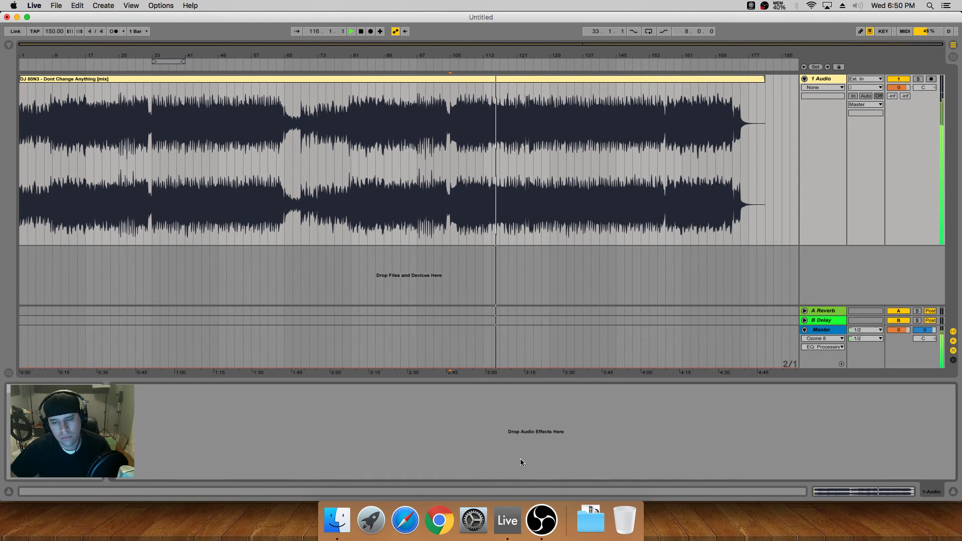
pyautogui.click(724, 350)
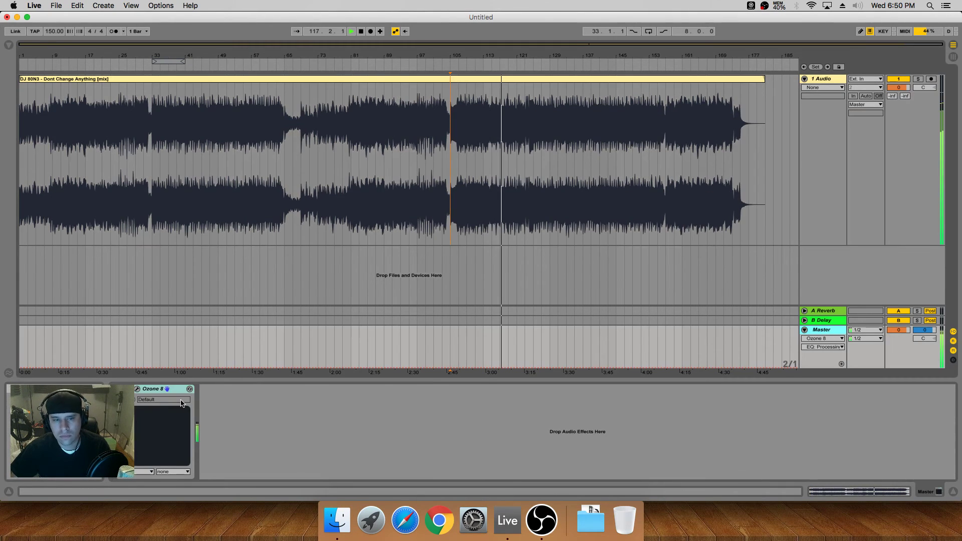
pyautogui.click(137, 388)
pyautogui.click(566, 176)
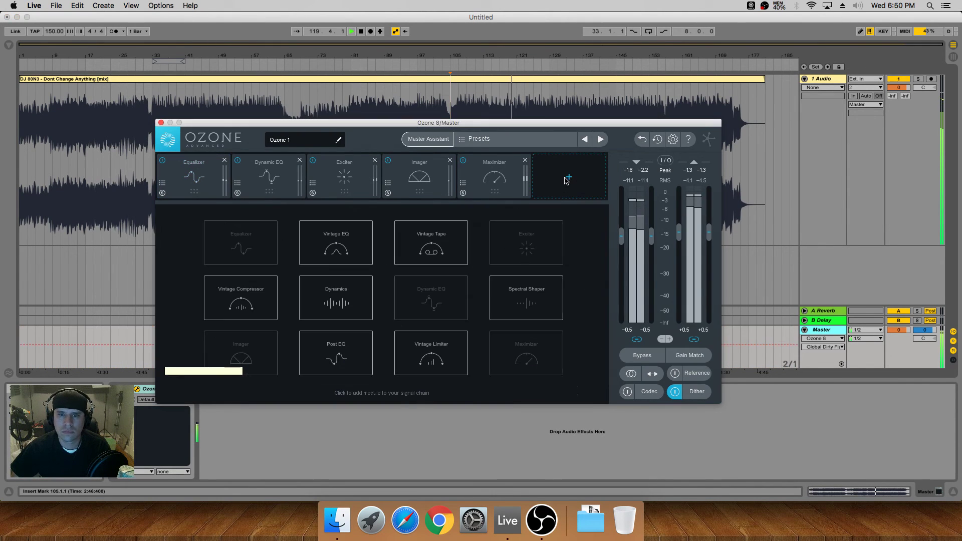
pyautogui.click(352, 334)
pyautogui.moveTo(569, 178); pyautogui.dragTo(411, 188)
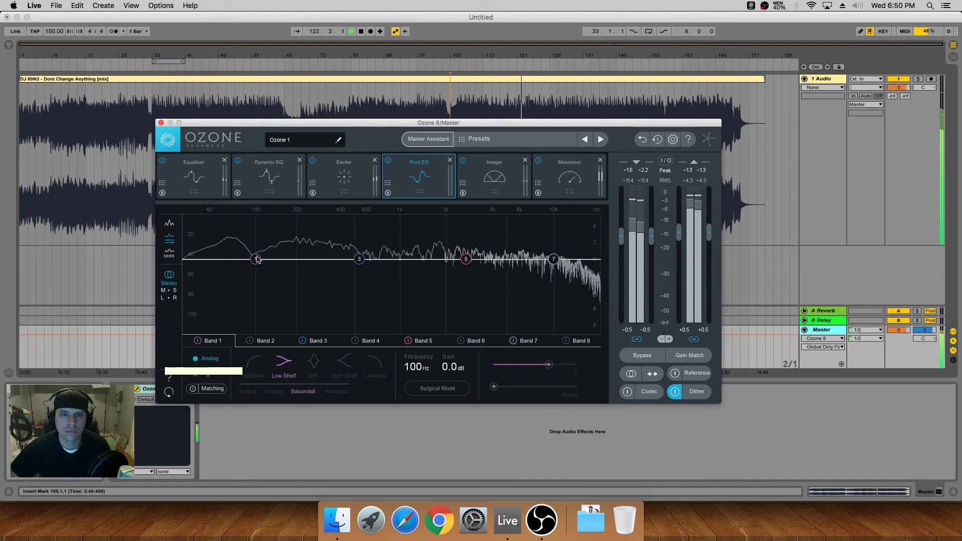
# - In the Post EQ, set band 1 to 20 Hz at -0.1 dB and band 3 to 64.4 Hz at +1.4 dB
pyautogui.moveTo(256, 259); pyautogui.dragTo(179, 264)
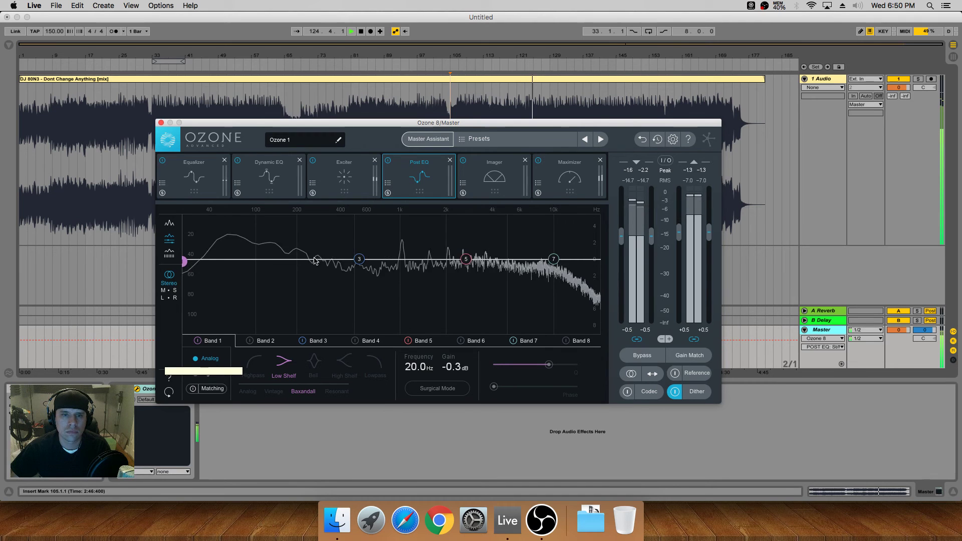
pyautogui.moveTo(185, 264); pyautogui.dragTo(185, 263)
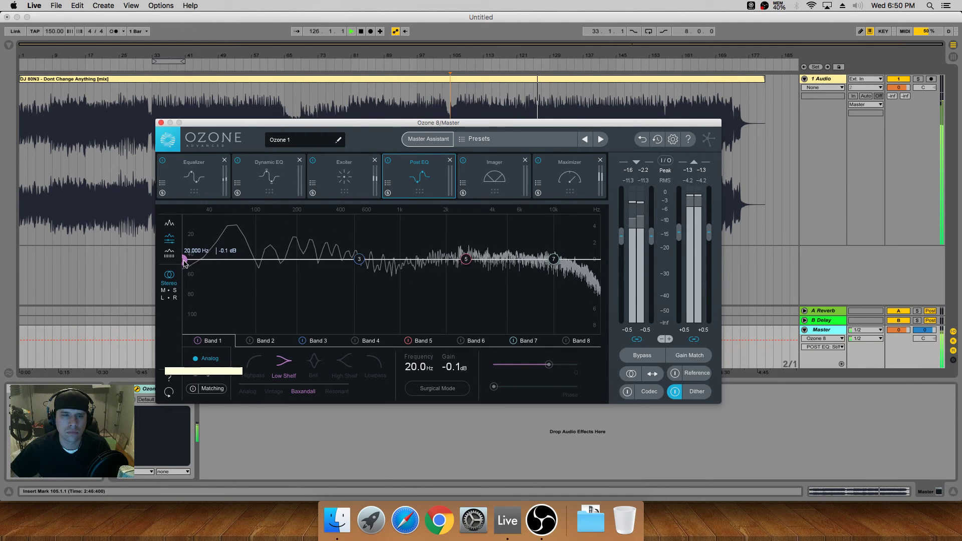
pyautogui.moveTo(358, 259); pyautogui.dragTo(230, 252)
# - Enable Post EQ band 4 as a bell at 32.1 Hz with +1.4 dB gain and a Q of 4.7
pyautogui.click(364, 345)
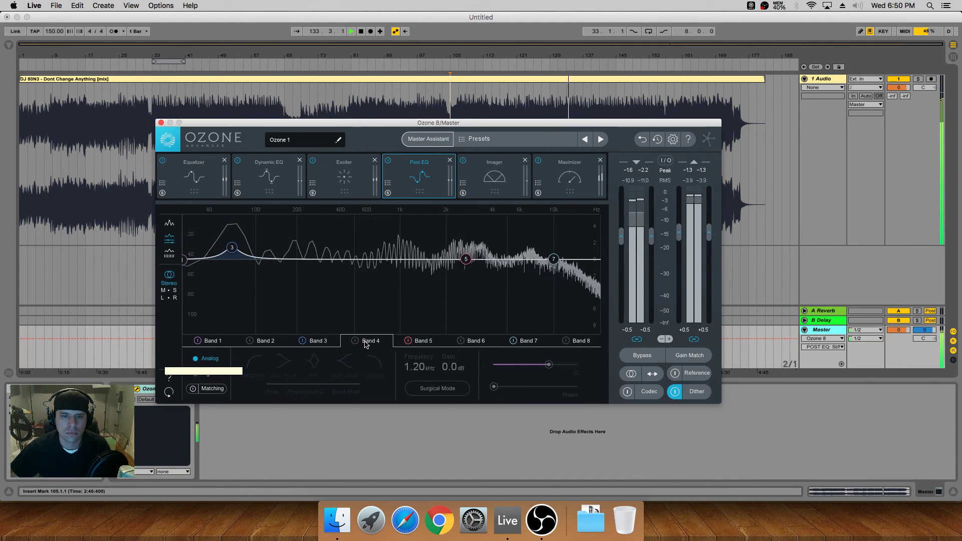
pyautogui.click(354, 341)
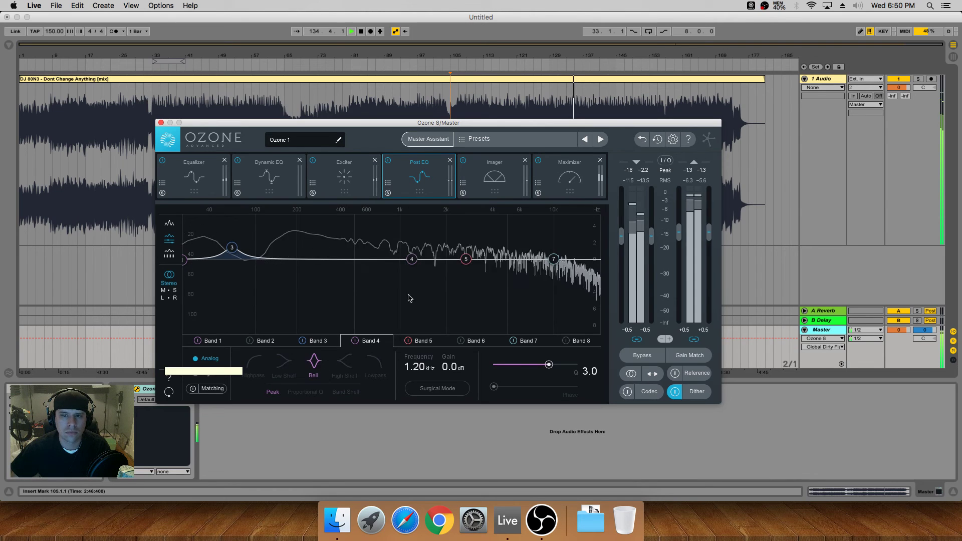
pyautogui.moveTo(412, 259); pyautogui.dragTo(203, 252)
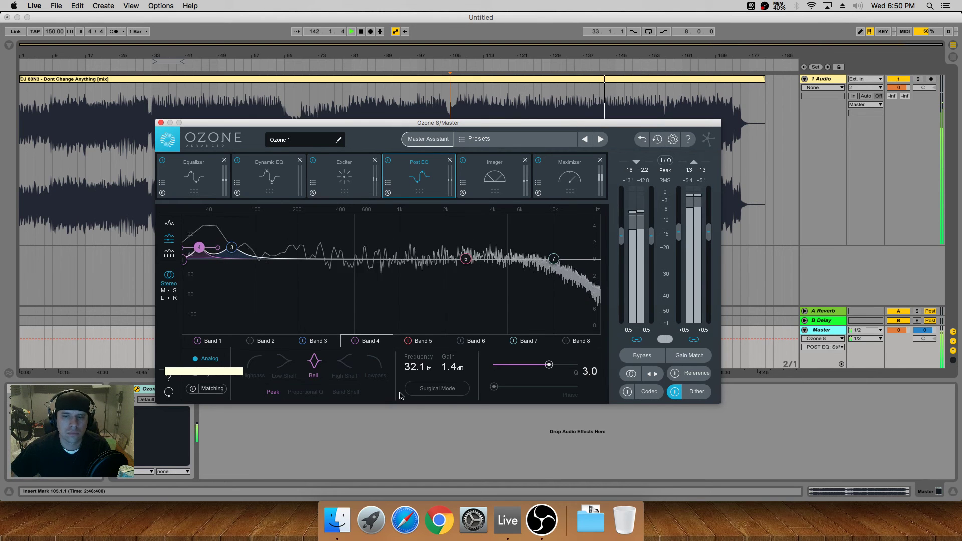
pyautogui.moveTo(548, 365); pyautogui.dragTo(558, 365)
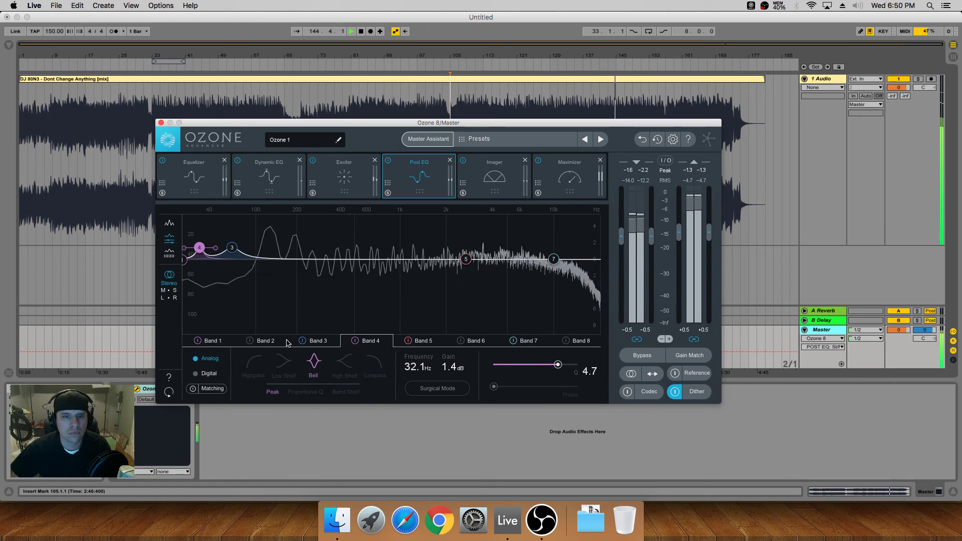
# - Narrow Post EQ band 3 to a Q of 3.8, and check the Maximizer before stopping playback
pyautogui.click(328, 342)
pyautogui.moveTo(546, 365); pyautogui.dragTo(553, 366)
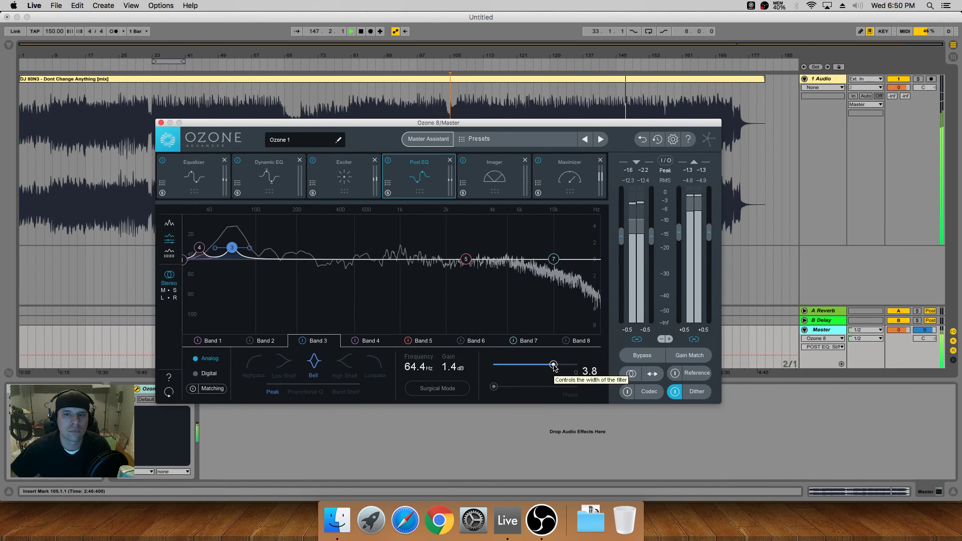
pyautogui.click(570, 176)
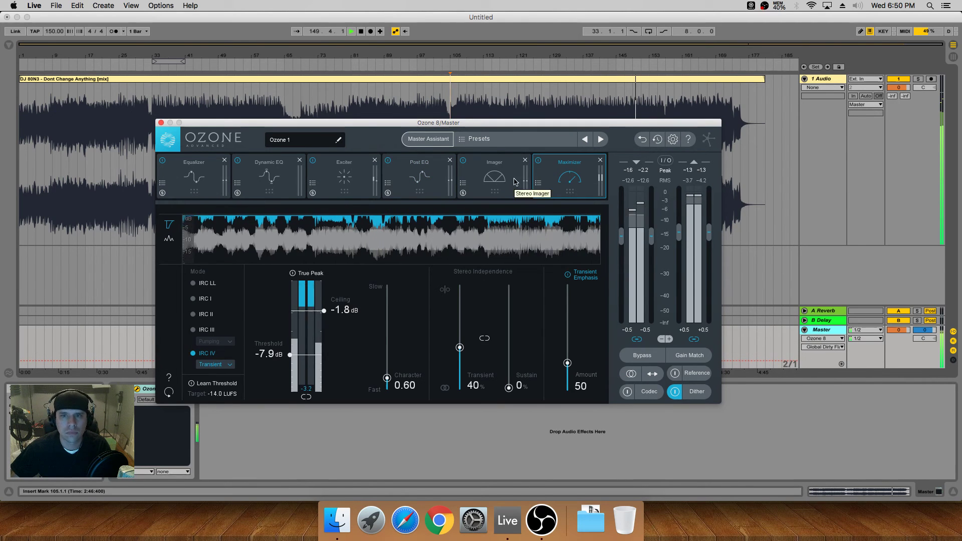
pyautogui.click(427, 181)
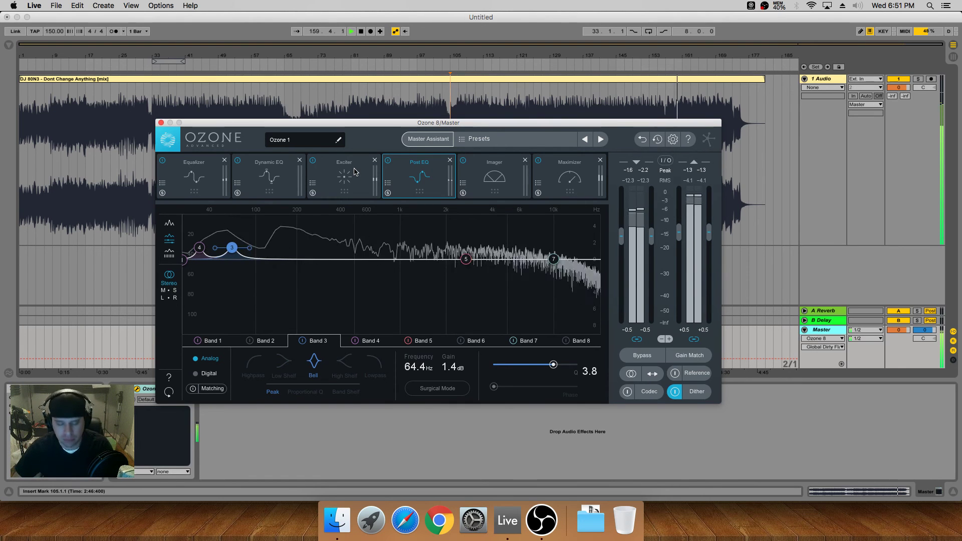
pyautogui.press('space')
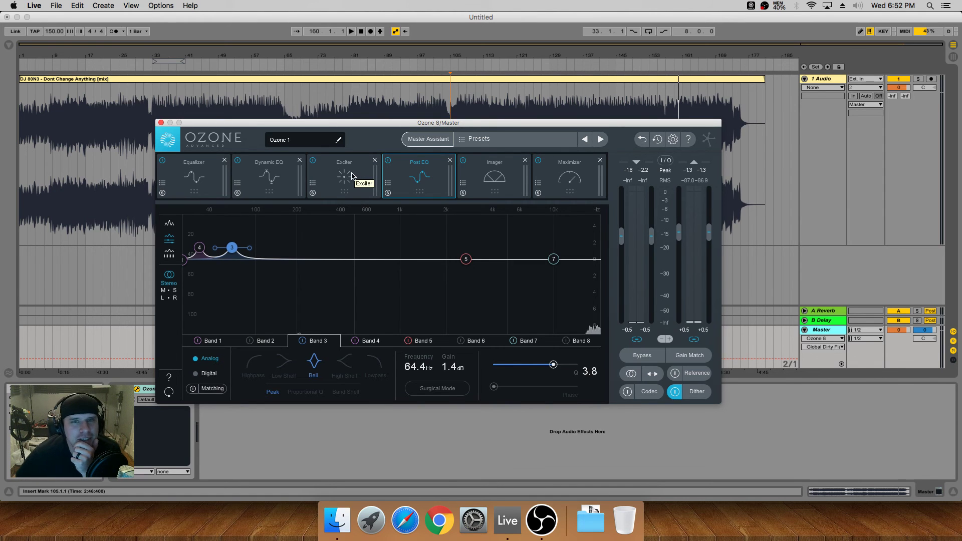
# - Review the settings of each module in the chain, from the Equalizer through the Imager and Maximizer
pyautogui.moveTo(344, 126); pyautogui.dragTo(361, 132)
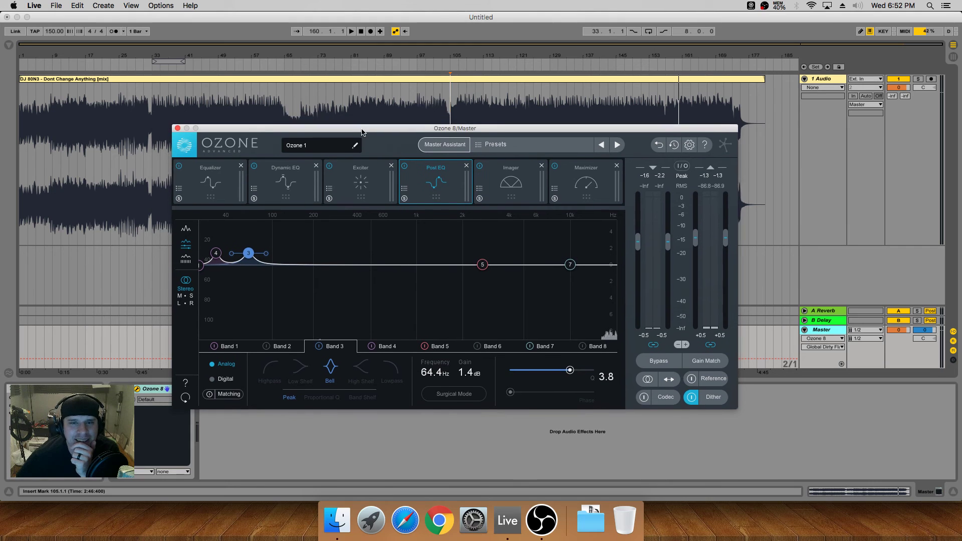
pyautogui.click(222, 182)
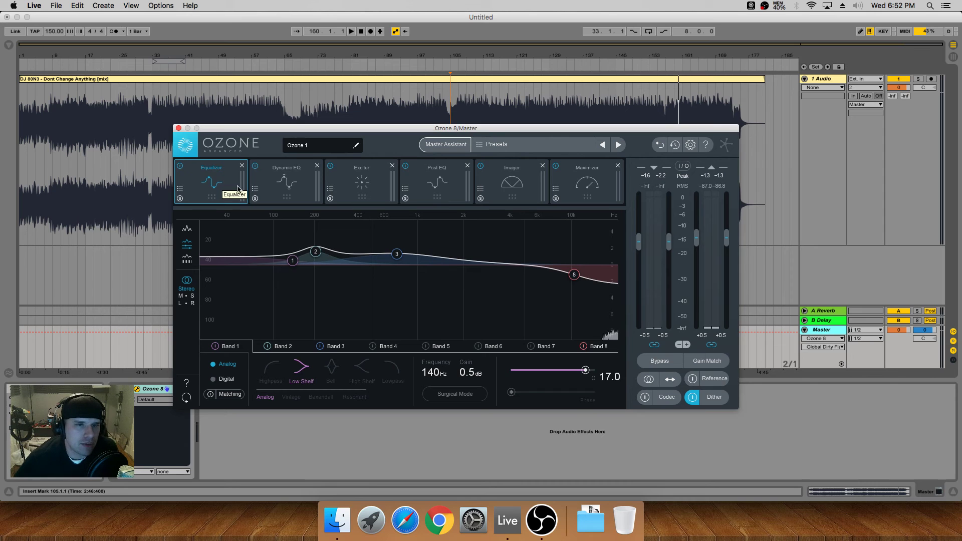
pyautogui.click(287, 185)
pyautogui.click(350, 187)
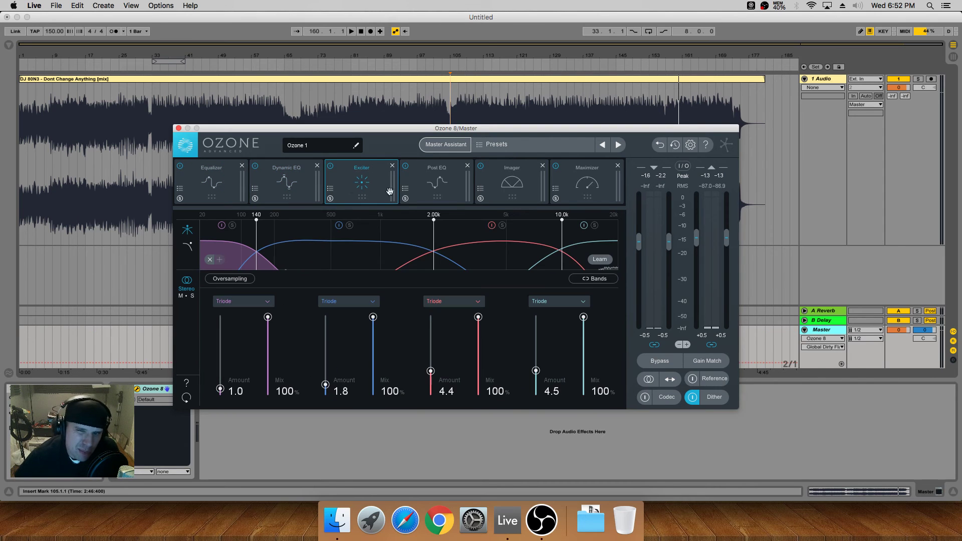
pyautogui.click(429, 186)
pyautogui.click(510, 184)
pyautogui.click(567, 182)
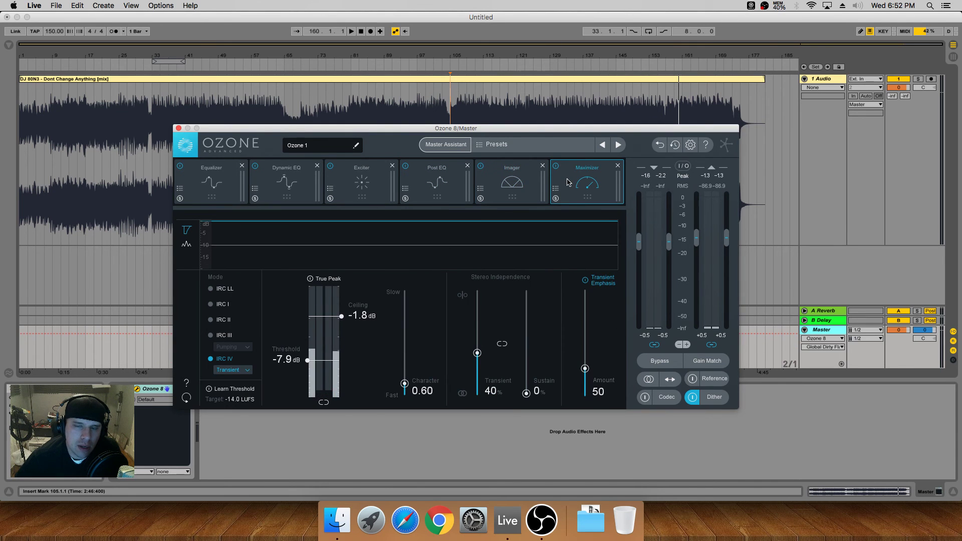
pyautogui.click(524, 188)
pyautogui.click(452, 195)
pyautogui.click(360, 191)
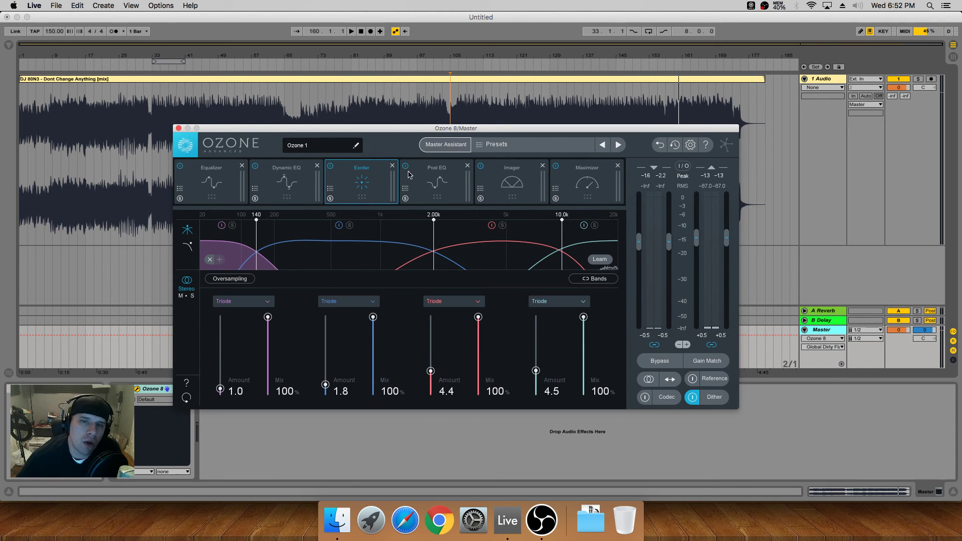
pyautogui.click(434, 185)
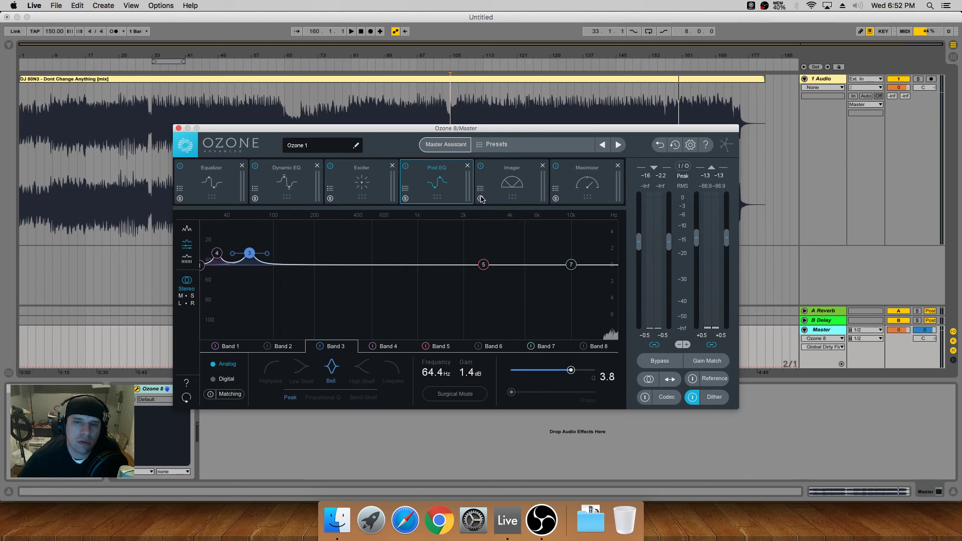
pyautogui.click(506, 189)
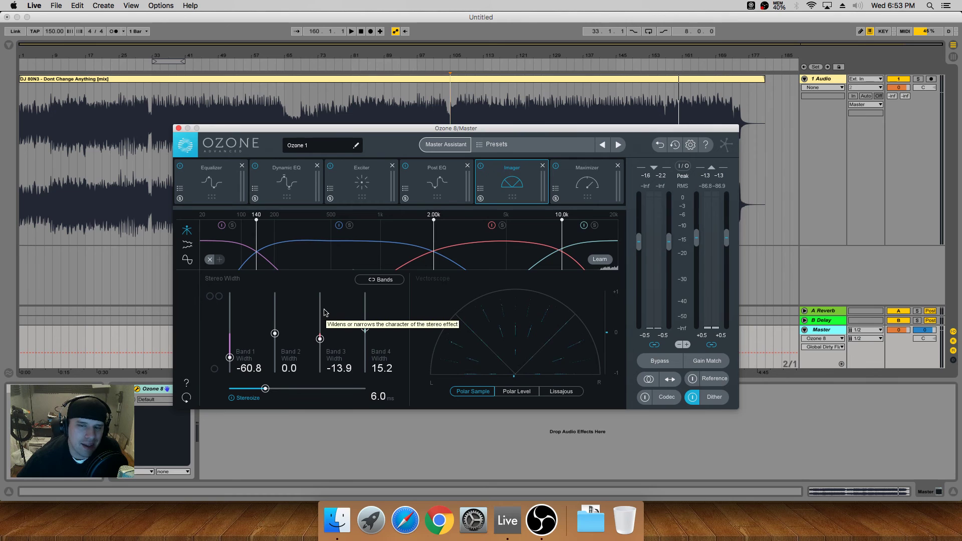
pyautogui.click(581, 189)
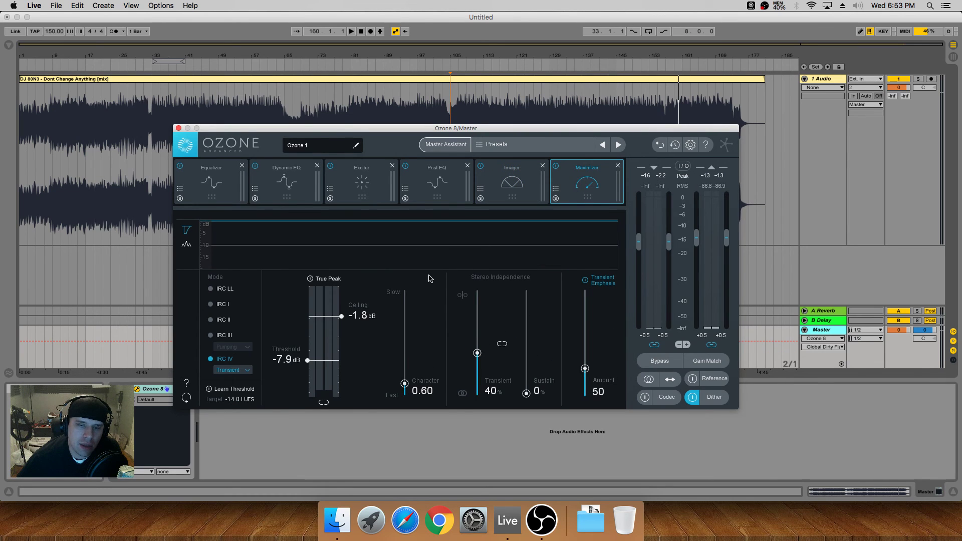
# - Place the playback start at bar 31 (0:48) and audition the master from there
pyautogui.moveTo(322, 130); pyautogui.dragTo(302, 177)
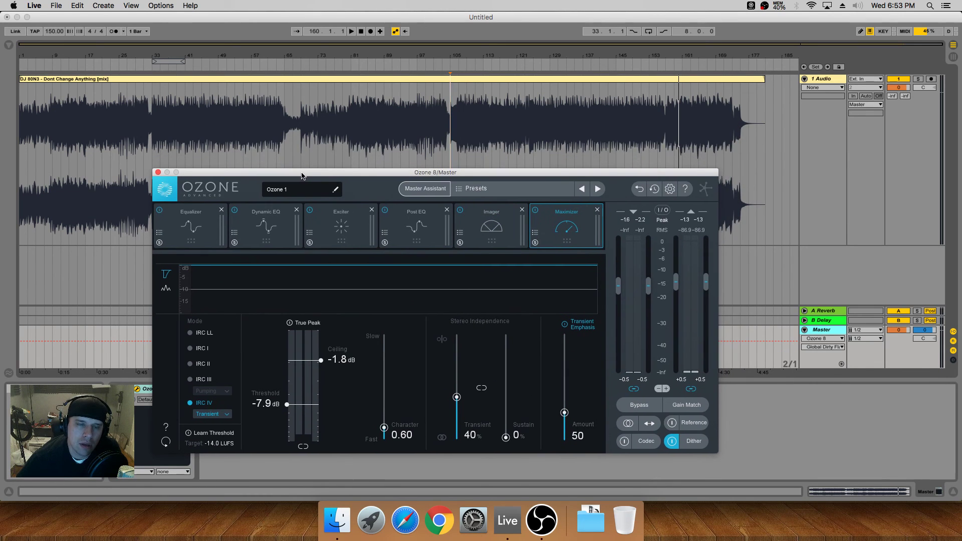
pyautogui.click(344, 48)
pyautogui.click(293, 115)
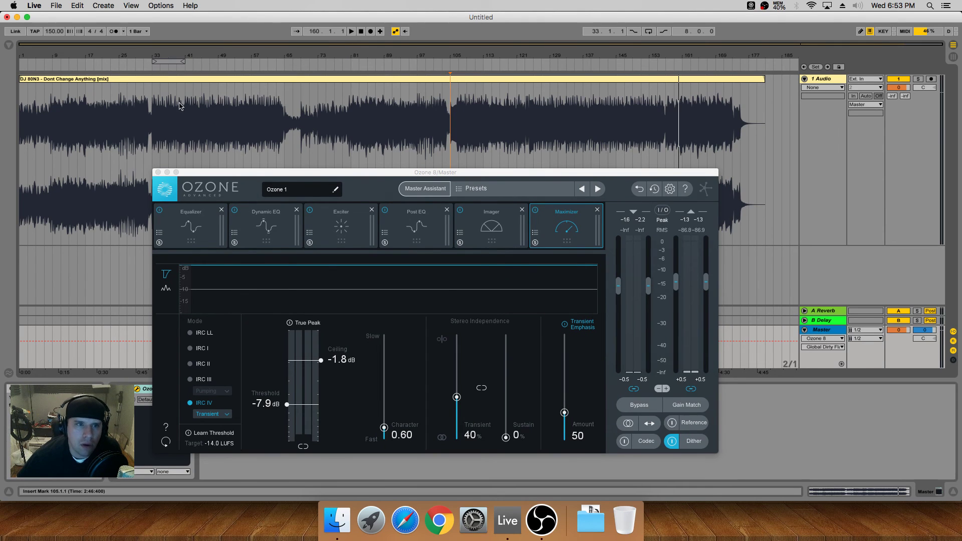
pyautogui.click(142, 355)
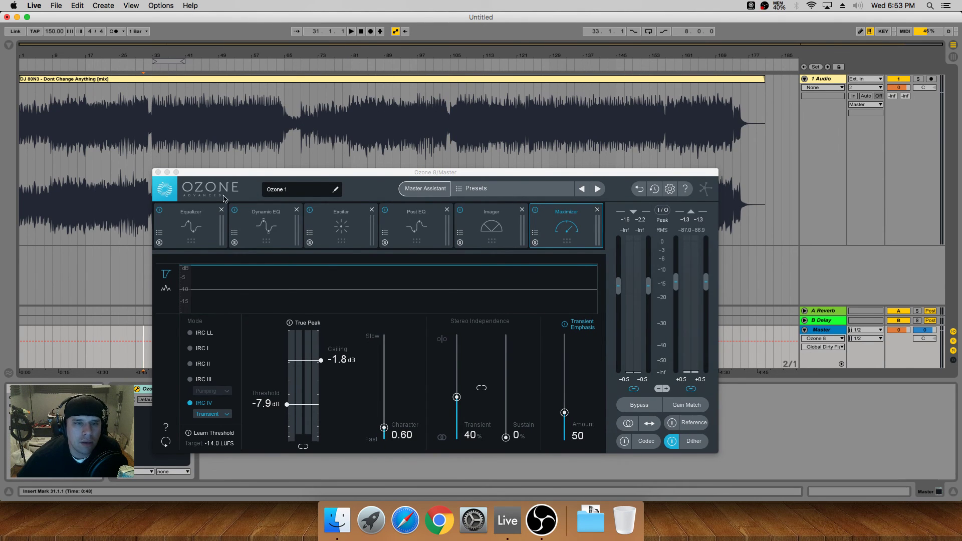
pyautogui.moveTo(243, 176); pyautogui.dragTo(263, 132)
pyautogui.press('space')
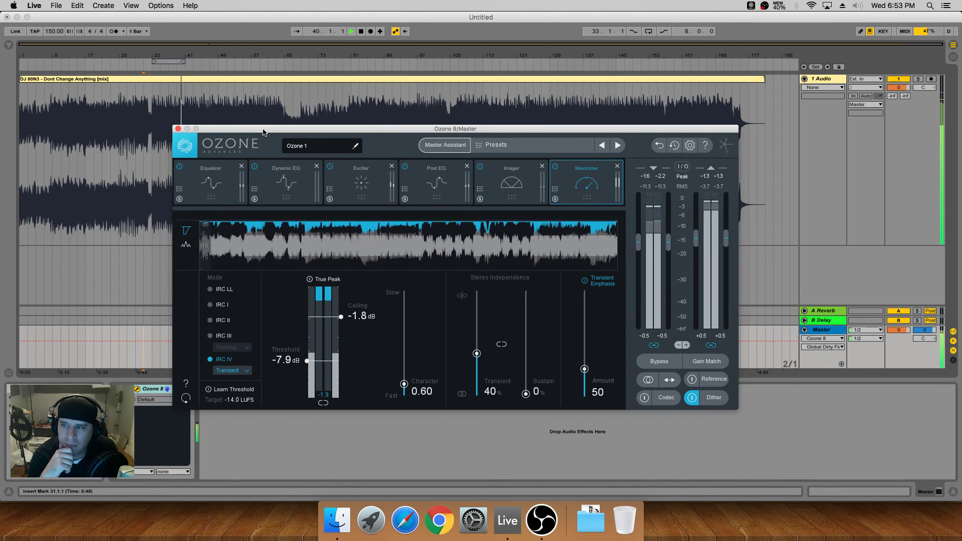
pyautogui.press('space')
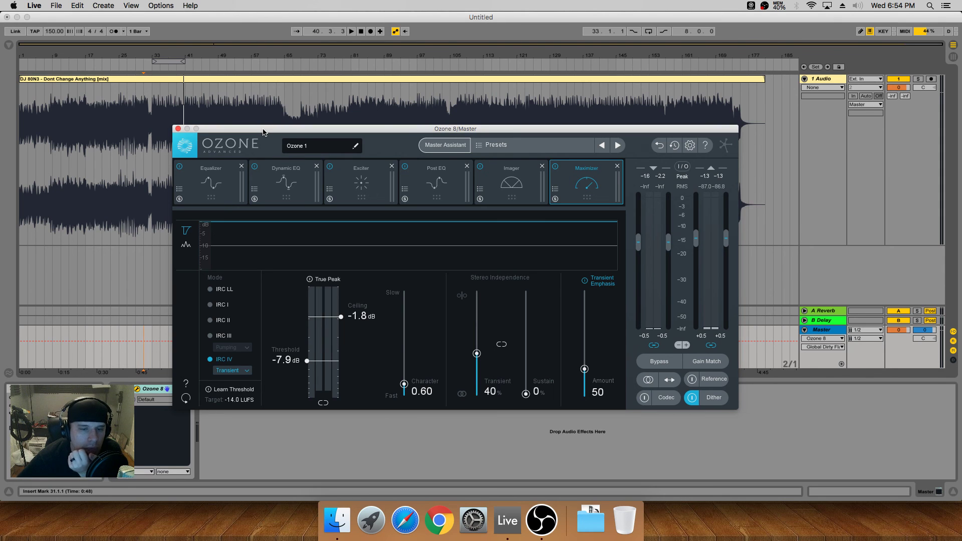
pyautogui.press('space')
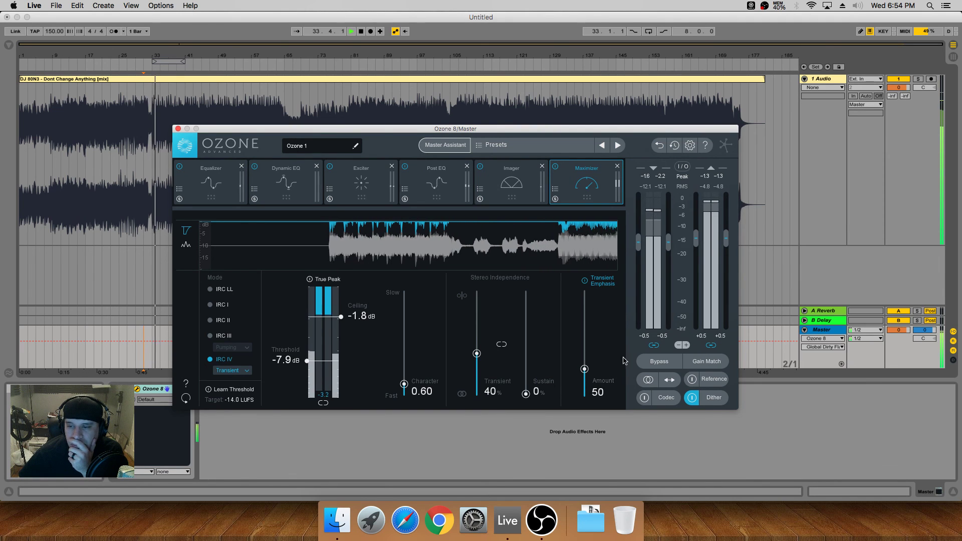
# - Compare the track with all Ozone processing bypassed and active several times, and stop playback
pyautogui.click(657, 365)
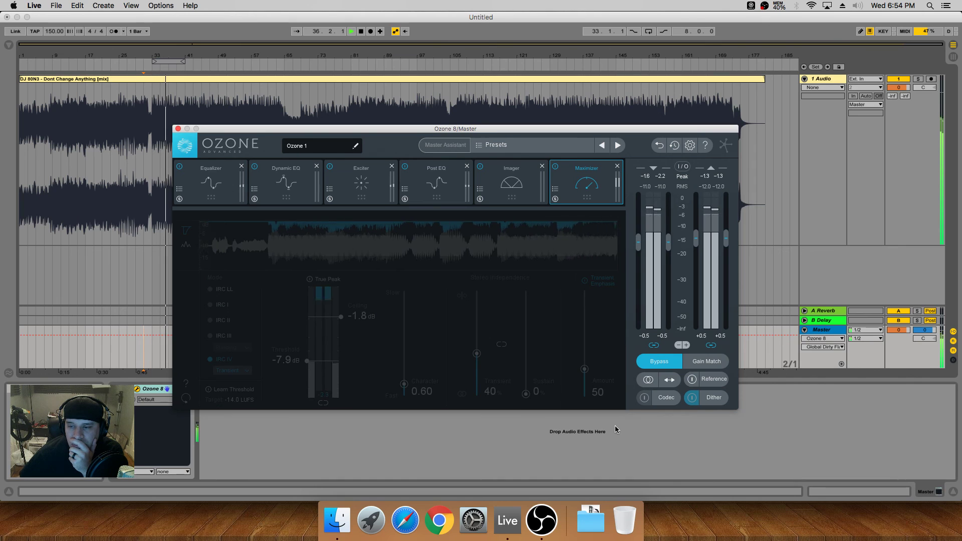
pyautogui.click(645, 369)
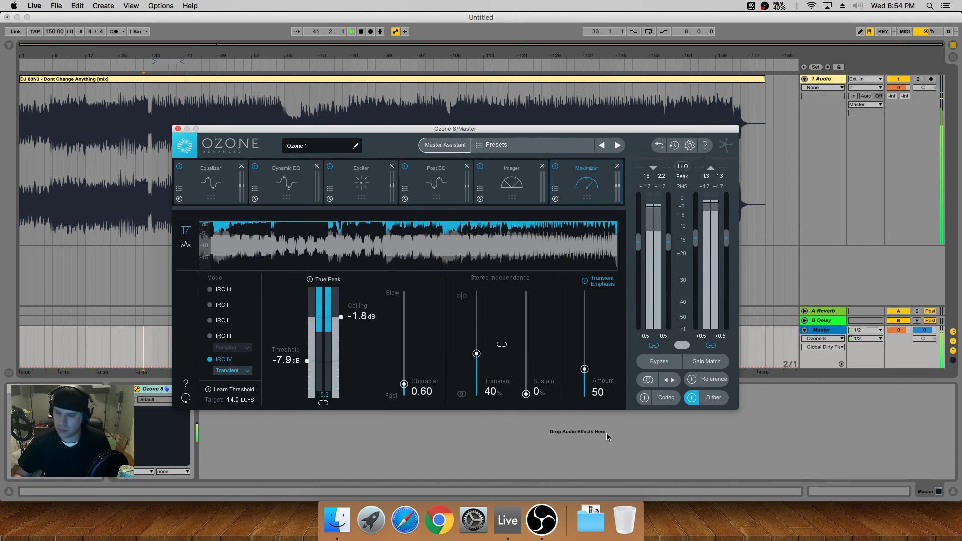
pyautogui.click(656, 371)
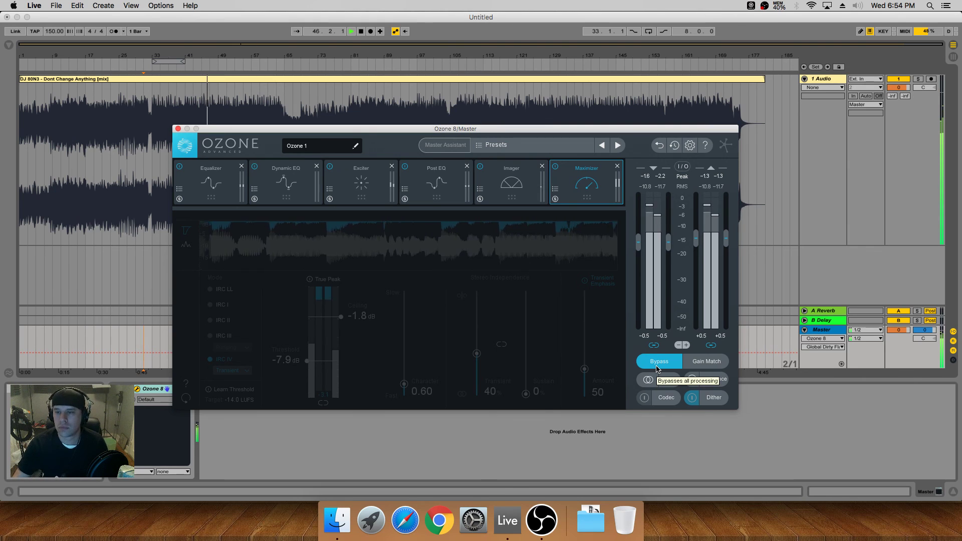
pyautogui.click(657, 367)
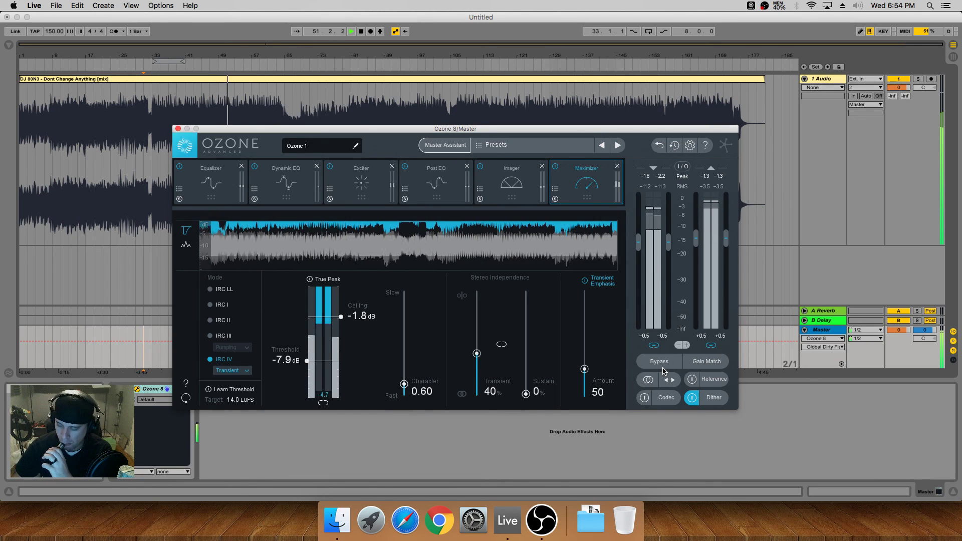
pyautogui.click(666, 369)
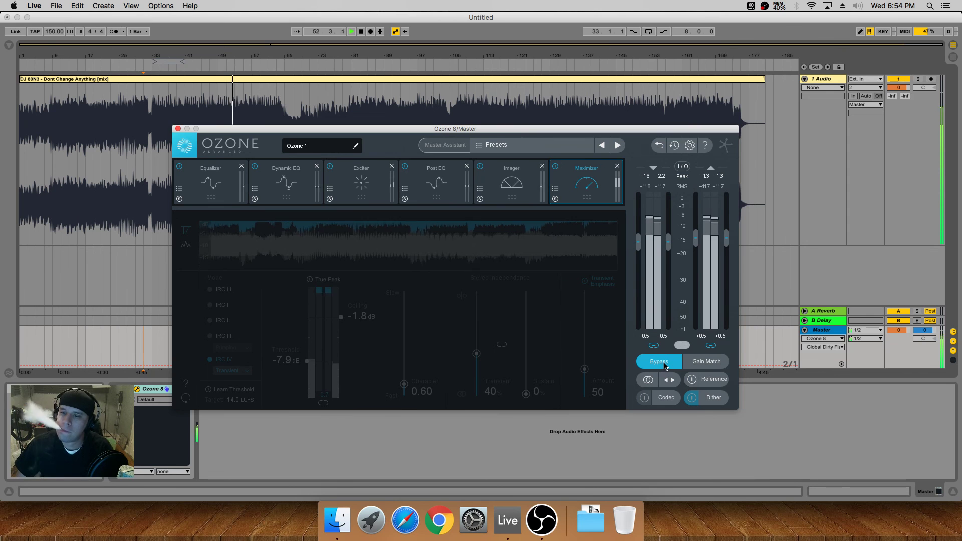
pyautogui.click(666, 366)
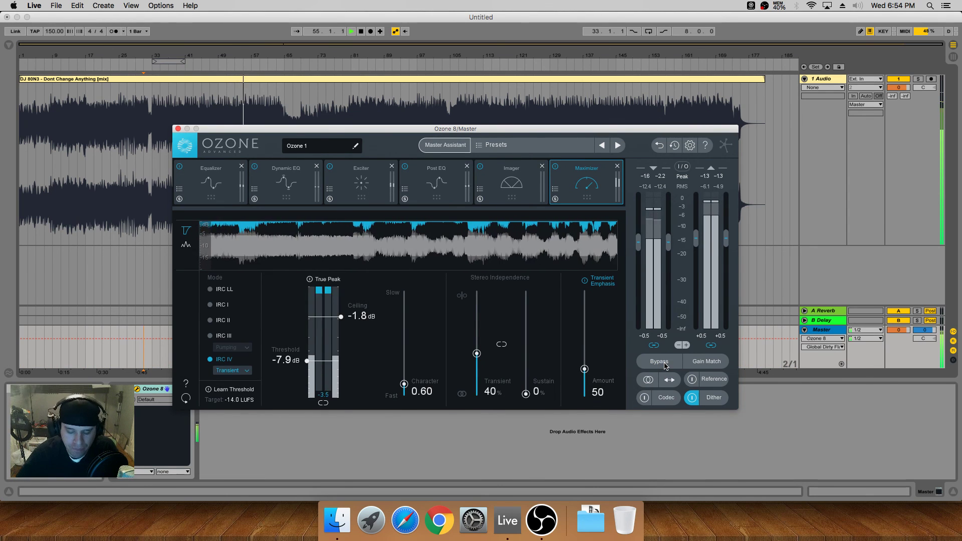
pyautogui.press('space')
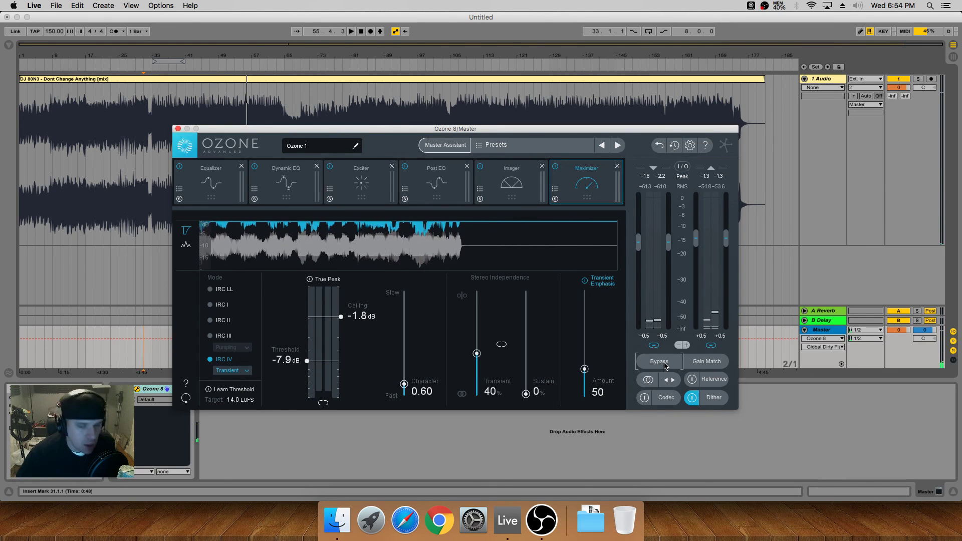
# - Close the Ozone window, select the whole audio clip and loop its full 180-bar length
pyautogui.click(178, 129)
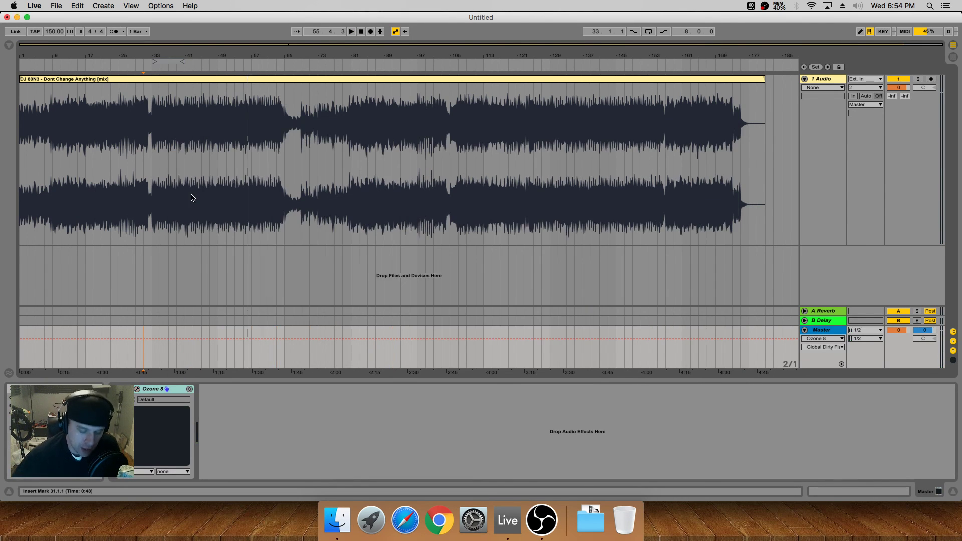
pyautogui.click(155, 80)
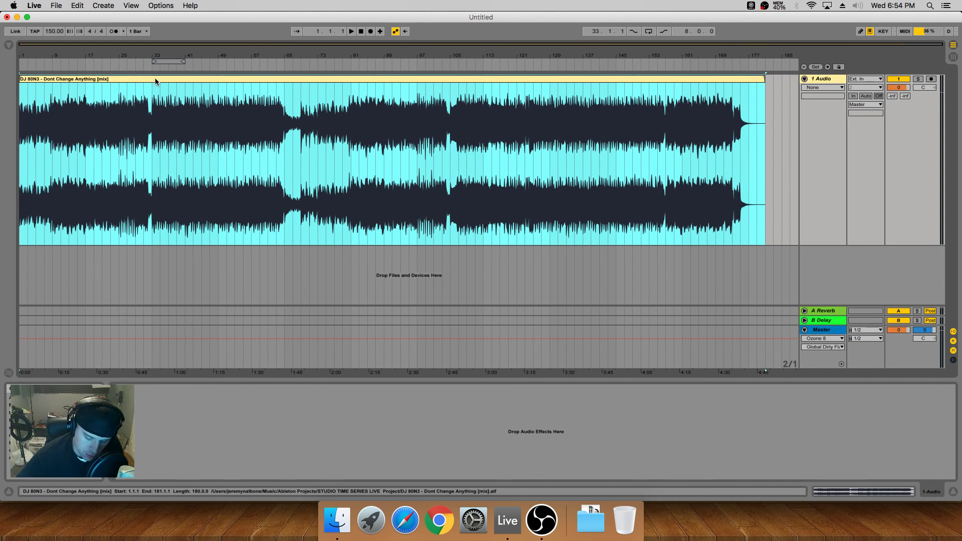
pyautogui.press('super+l')
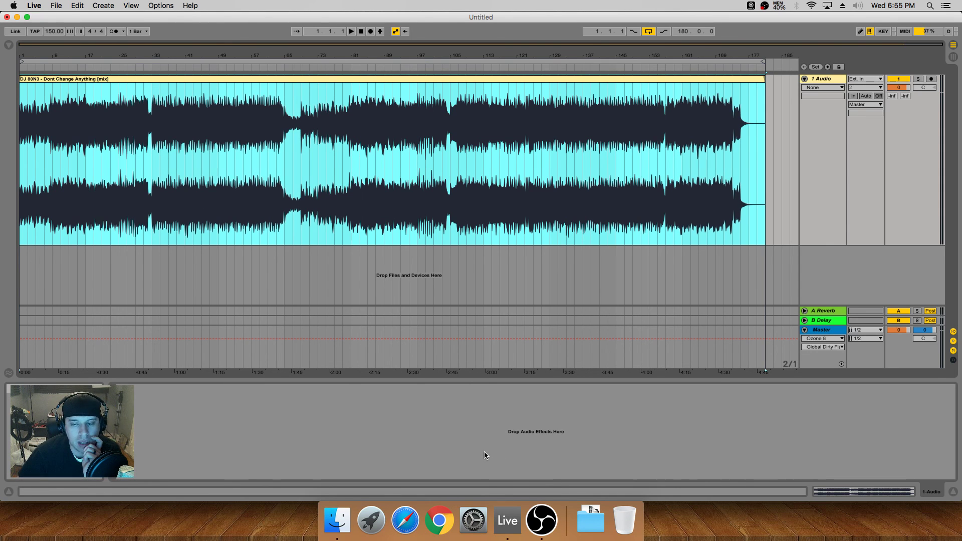
# - Switch to OBS and bring up its scene list
pyautogui.click(541, 520)
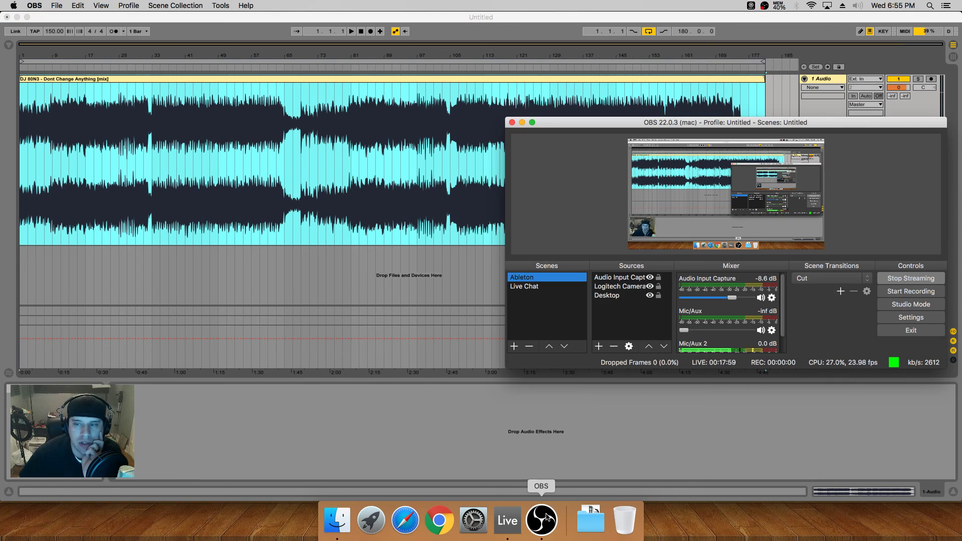